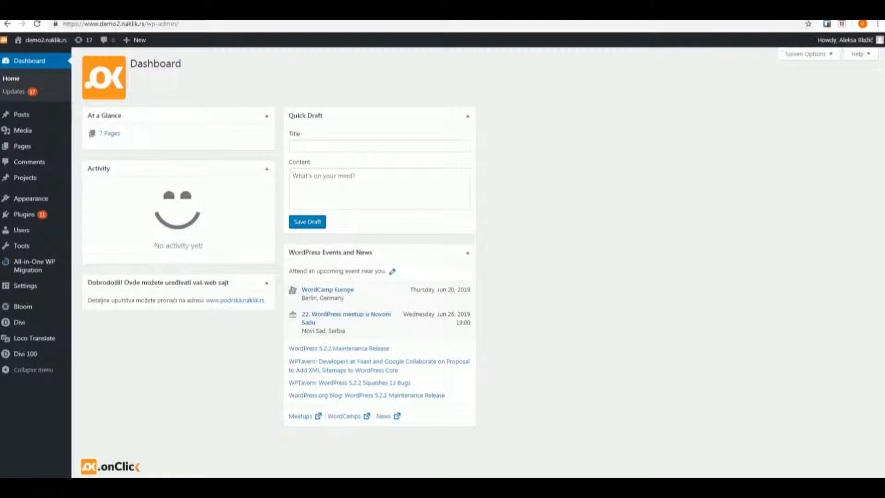
# Open the Meny 1 menu for editing in the Divi theme customizer
pyautogui.moveTo(65, 322)
pyautogui.click(98, 341)
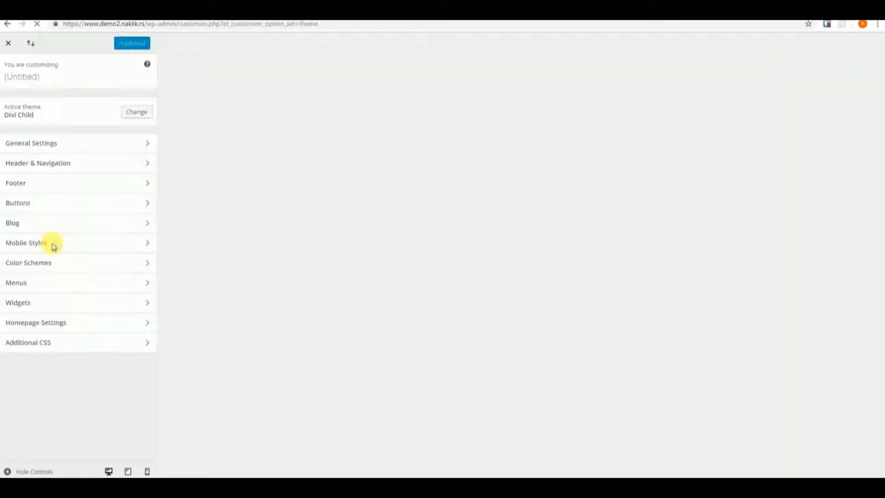
pyautogui.click(35, 288)
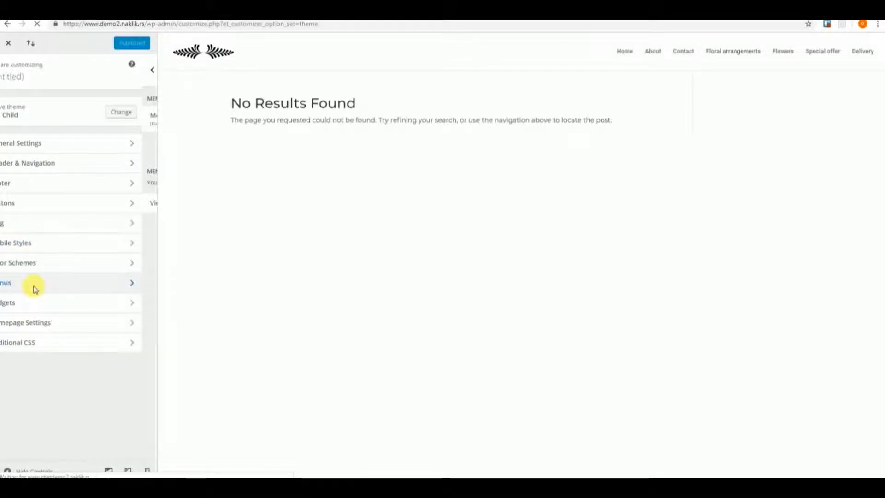
pyautogui.click(65, 129)
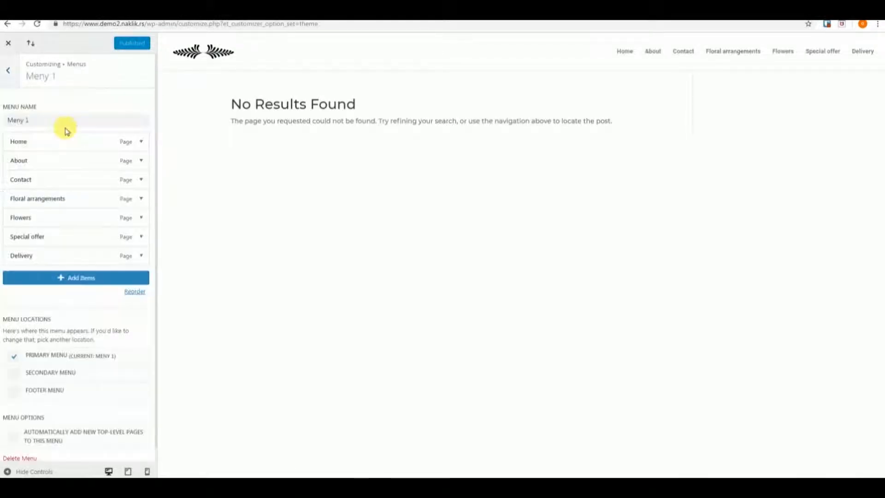
pyautogui.click(67, 278)
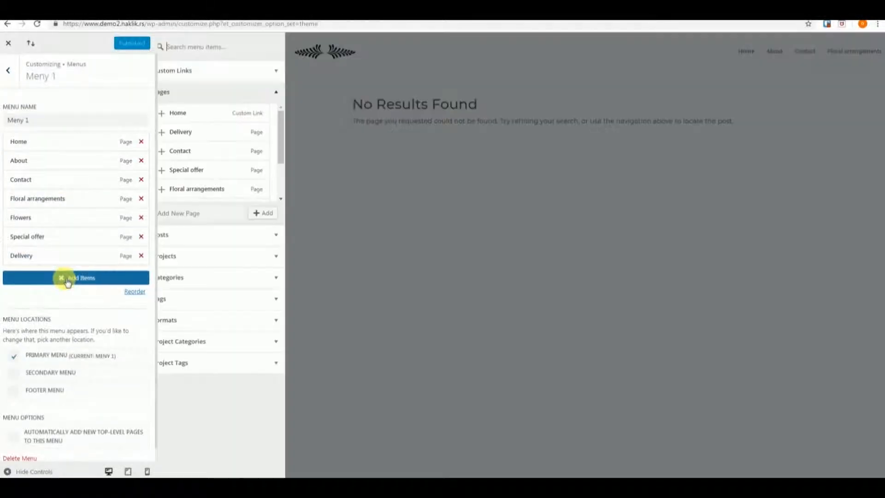
pyautogui.click(212, 74)
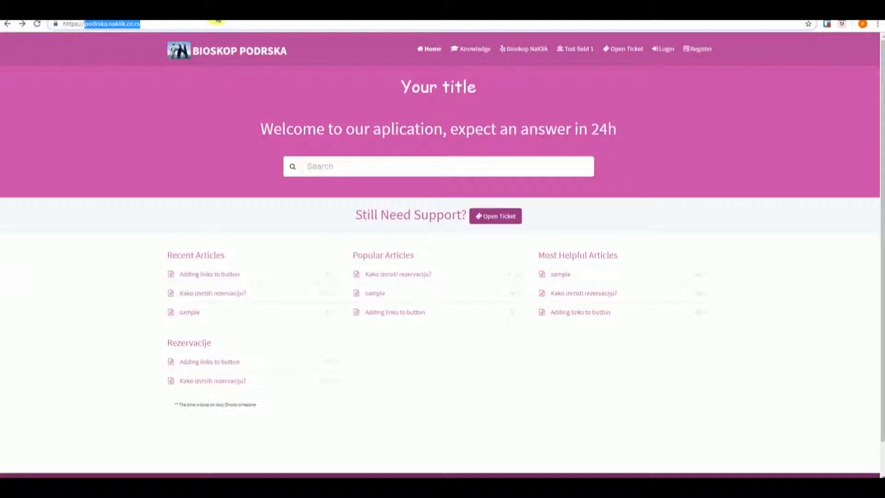
pyautogui.click(154, 24)
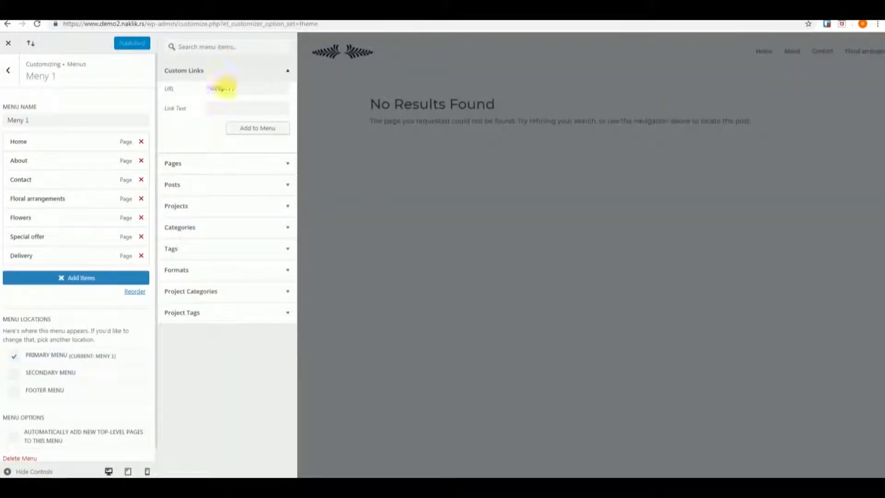
pyautogui.click(226, 88)
pyautogui.hotkey('ctrl', 'v')
pyautogui.click(234, 111)
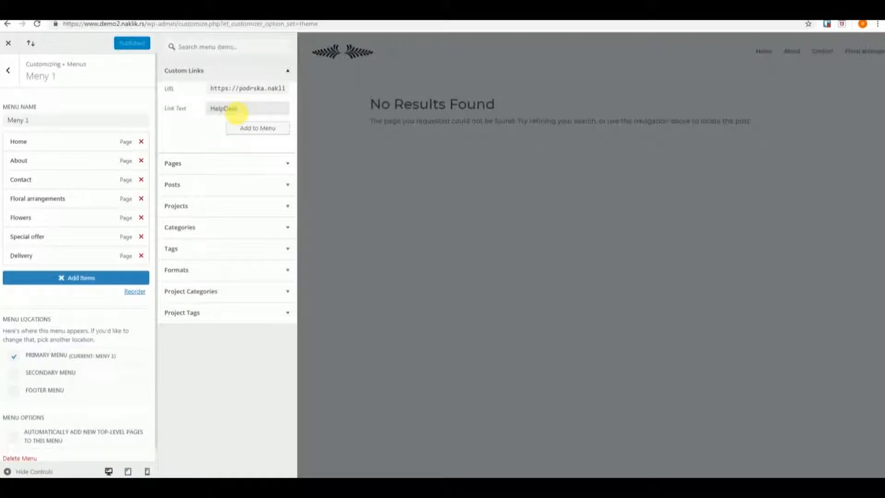
pyautogui.click(239, 129)
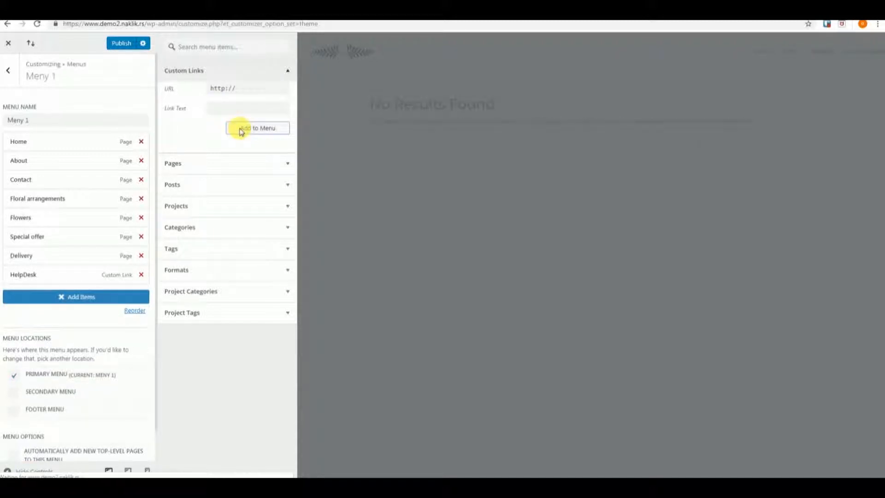
pyautogui.click(119, 44)
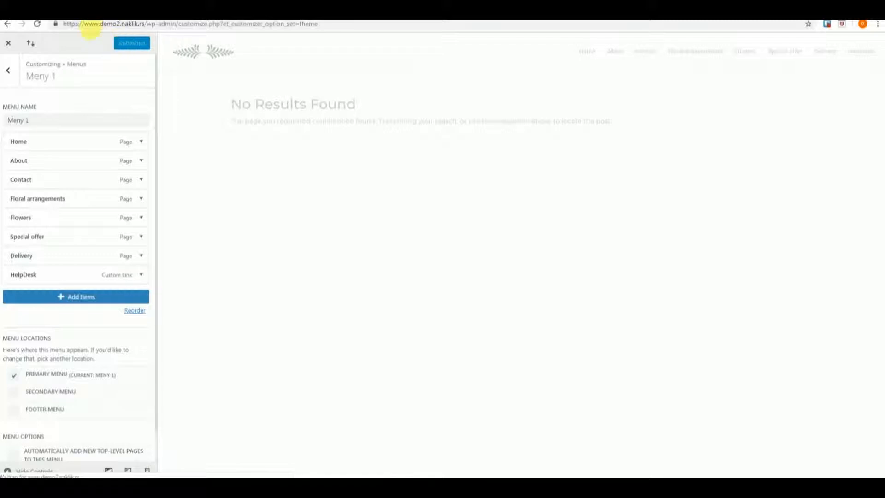
pyautogui.moveTo(85, 24); pyautogui.dragTo(145, 28)
pyautogui.hotkey('ctrl', 'c')
pyautogui.tripleClick(144, 25)
pyautogui.hotkey('ctrl', 'v')
pyautogui.press('Return')
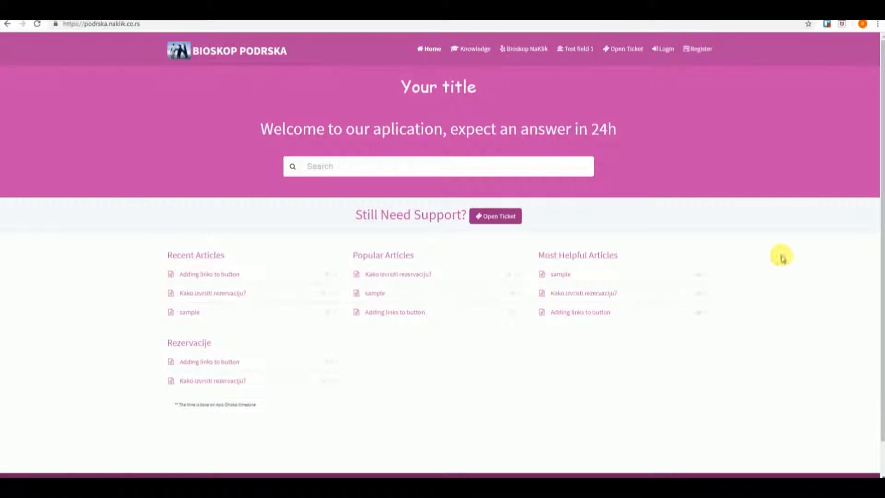
# Open the user registration form and fill in the client's e-mail, first name and last name
pyautogui.click(704, 51)
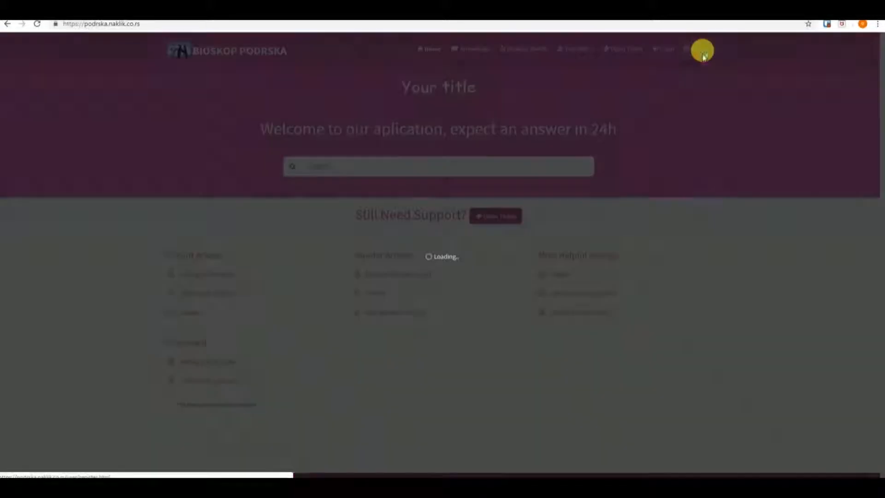
pyautogui.click(415, 114)
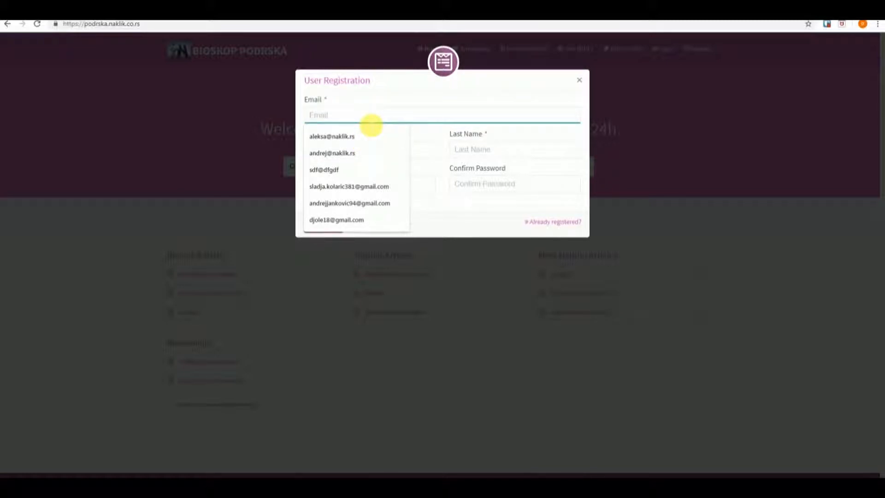
pyautogui.write('test@')
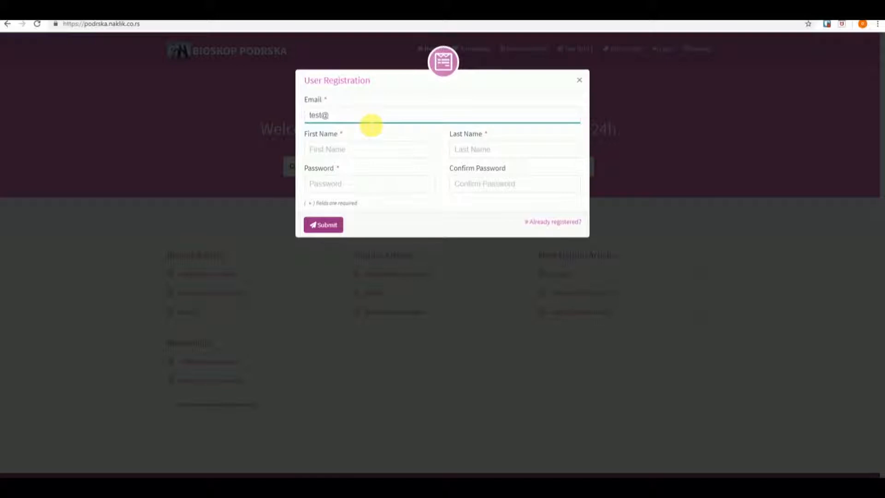
pyautogui.write('test.com')
pyautogui.press('Tab')
pyautogui.write('ss')
pyautogui.press('Tab')
pyautogui.write('ss')
# Enter and confirm the account password, submit the registration and close the registration dialog
pyautogui.press('Tab')
pyautogui.write('sssssssss')
pyautogui.press('Tab')
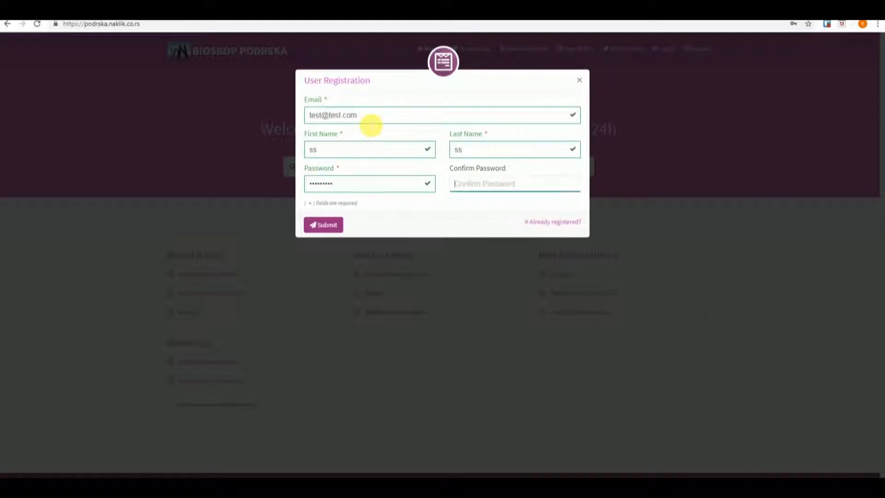
pyautogui.write('sssssssss')
pyautogui.press('Return')
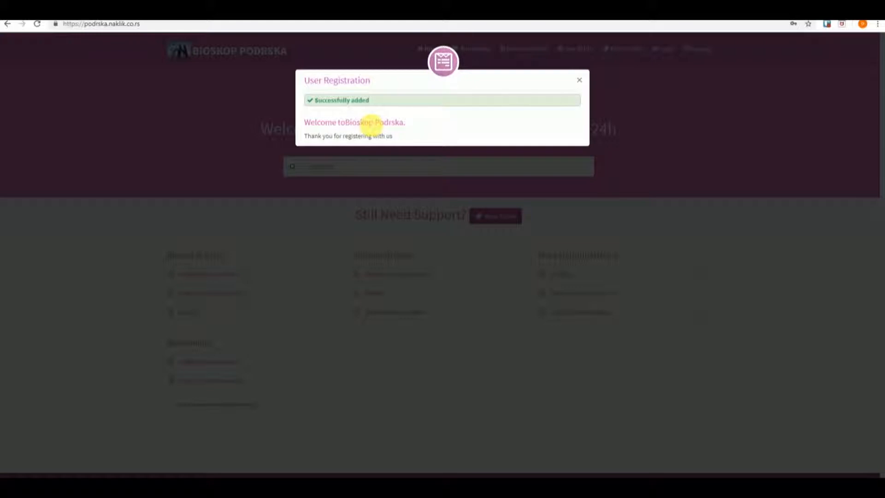
pyautogui.click(579, 81)
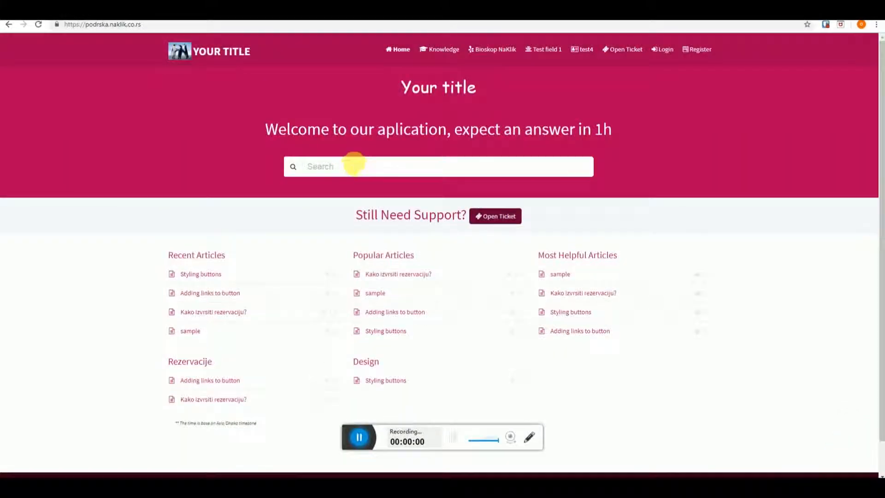
# Search the help desk for "add" and open the suggested article
pyautogui.click(347, 169)
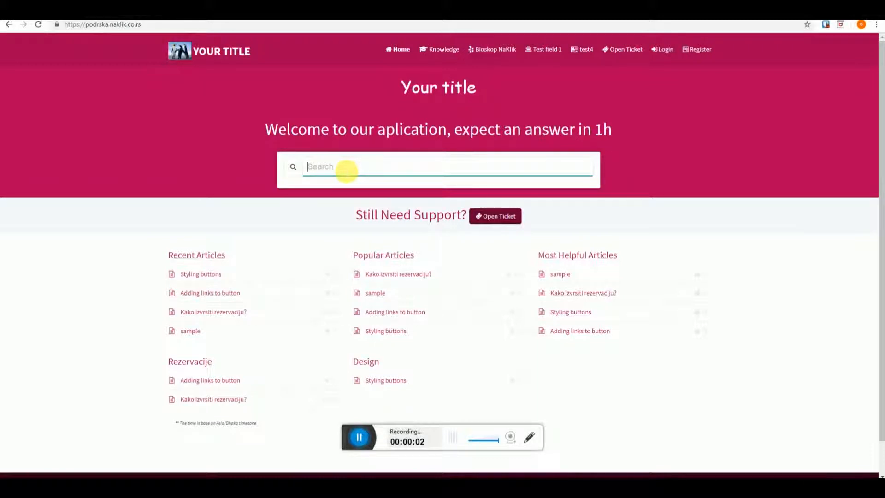
pyautogui.write('add')
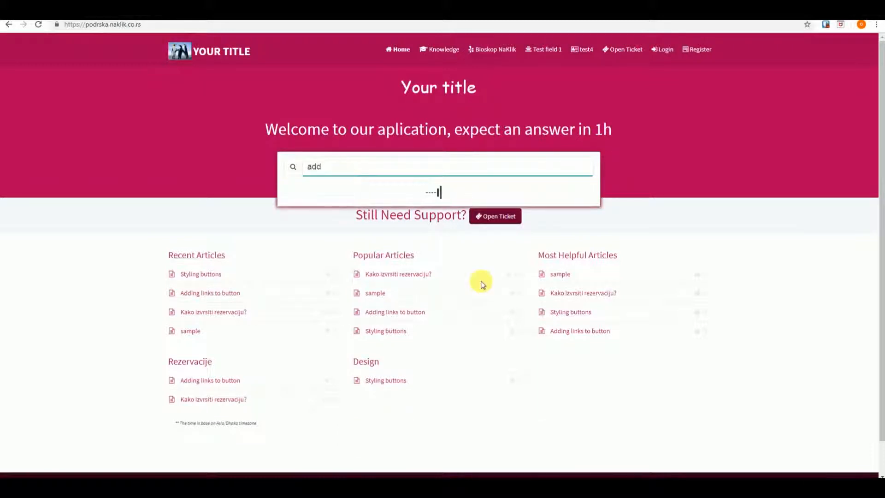
pyautogui.click(338, 194)
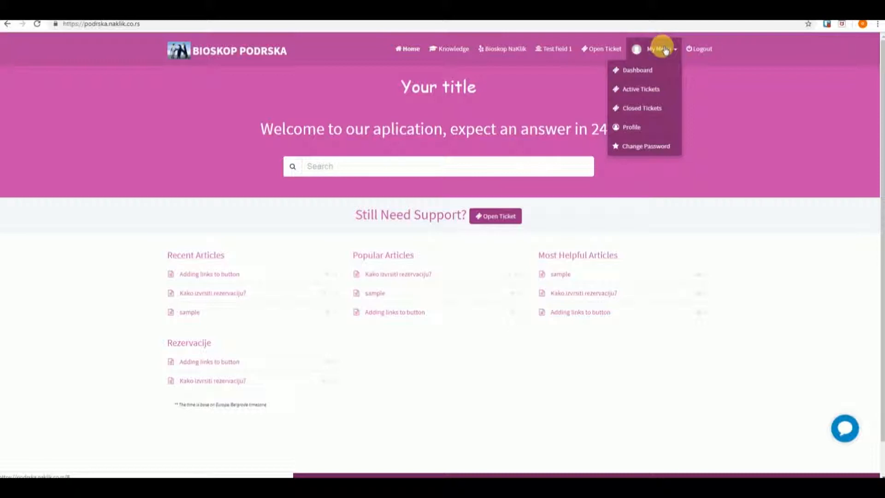
# Open the dashboard of the signed-in client account
pyautogui.click(652, 74)
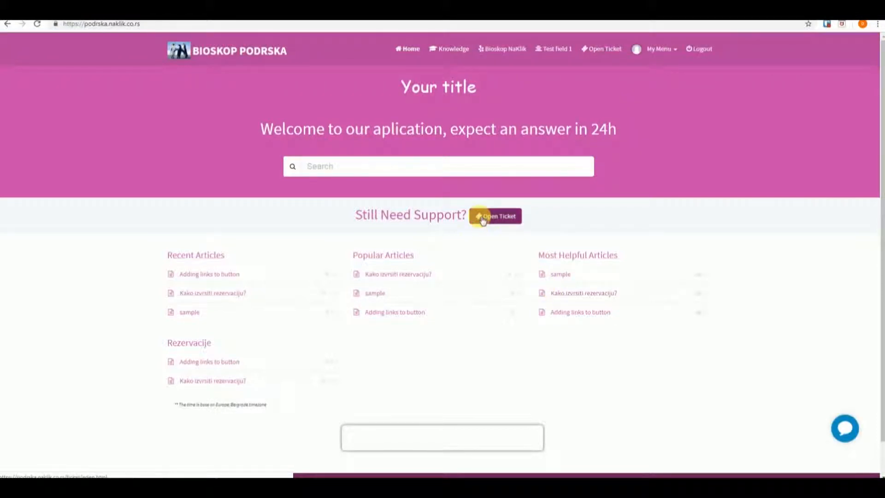
# Start a new ticket with the subject "Question about meny items", Medium priority and the Design category
pyautogui.click(482, 219)
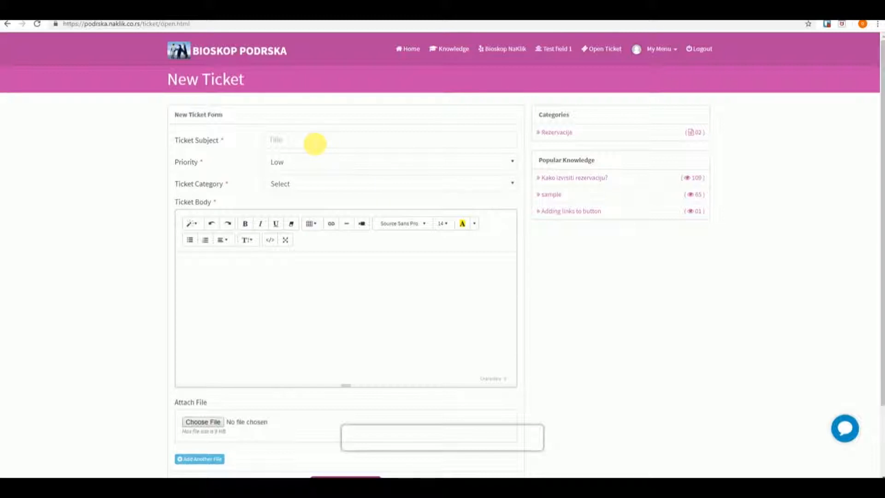
pyautogui.click(315, 144)
pyautogui.write('Question about meny')
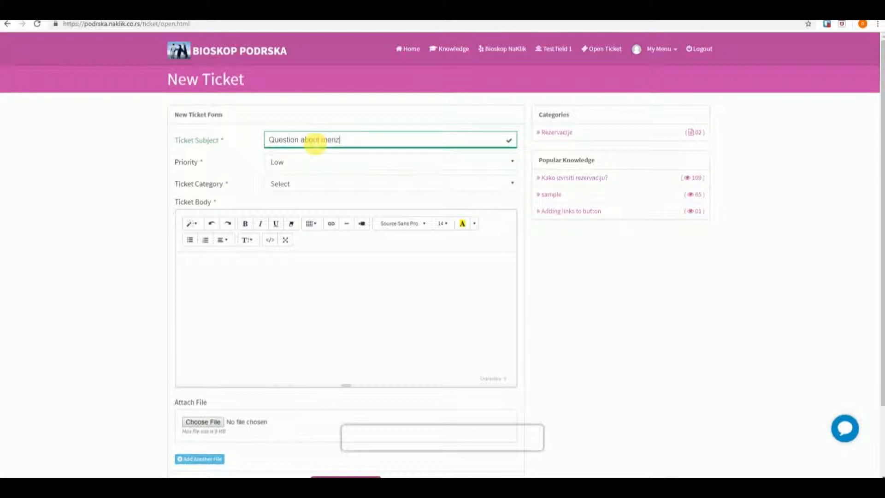
pyautogui.write('ms')
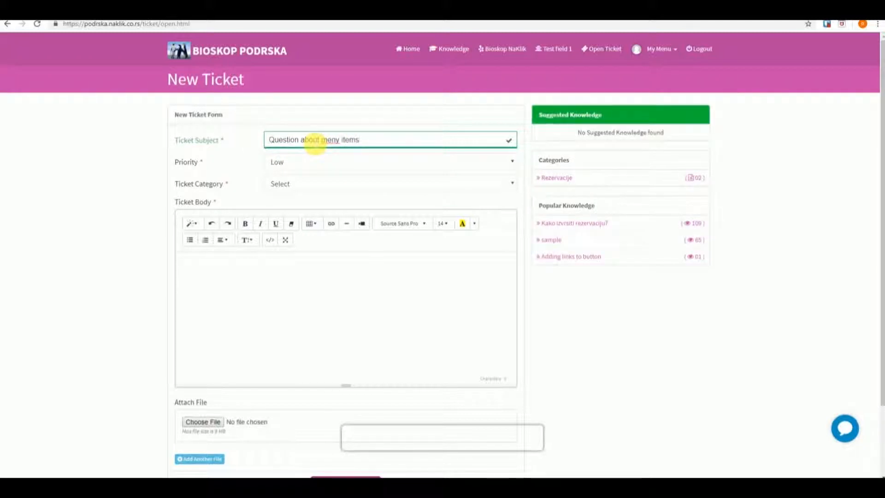
pyautogui.click(386, 170)
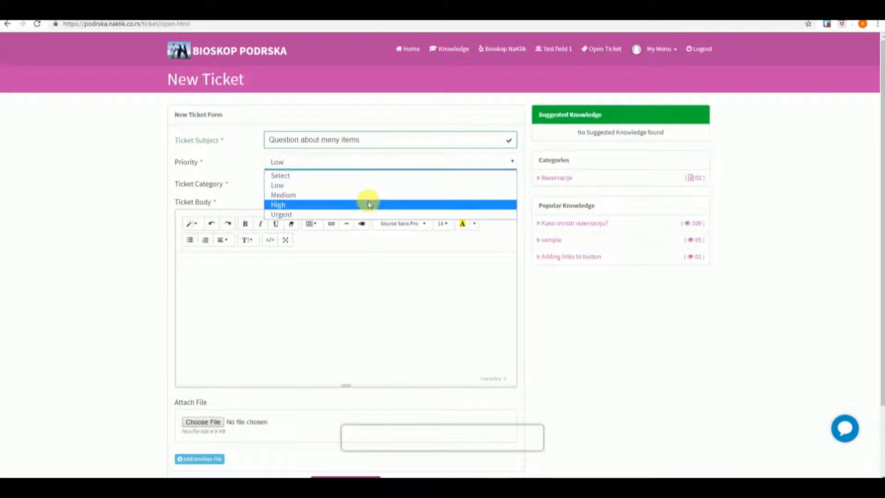
pyautogui.click(365, 195)
pyautogui.click(351, 183)
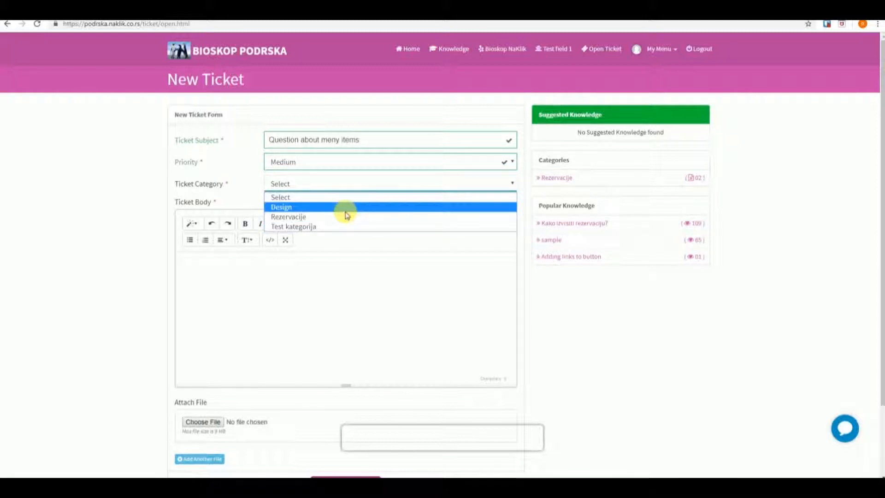
pyautogui.click(352, 207)
# Write "How to add meny items to my page" as the ticket body
pyautogui.click(289, 291)
pyautogui.write('Hi')
pyautogui.write('w to add m')
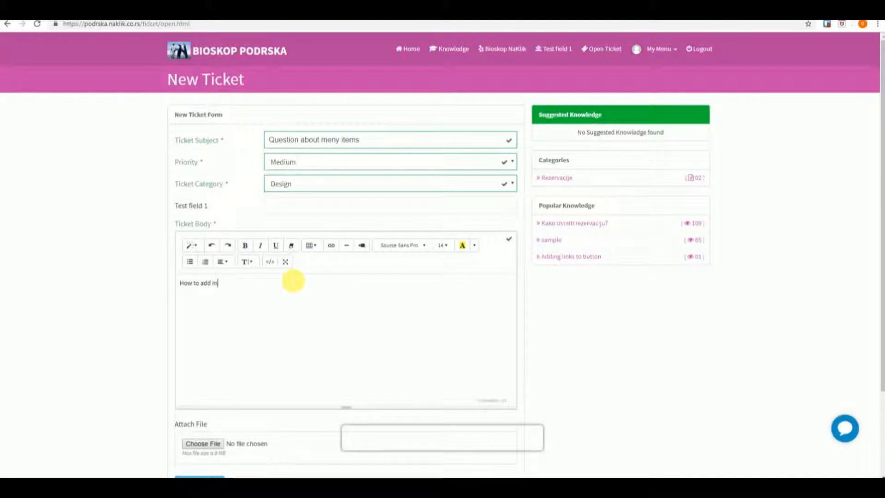
pyautogui.write('eny items to')
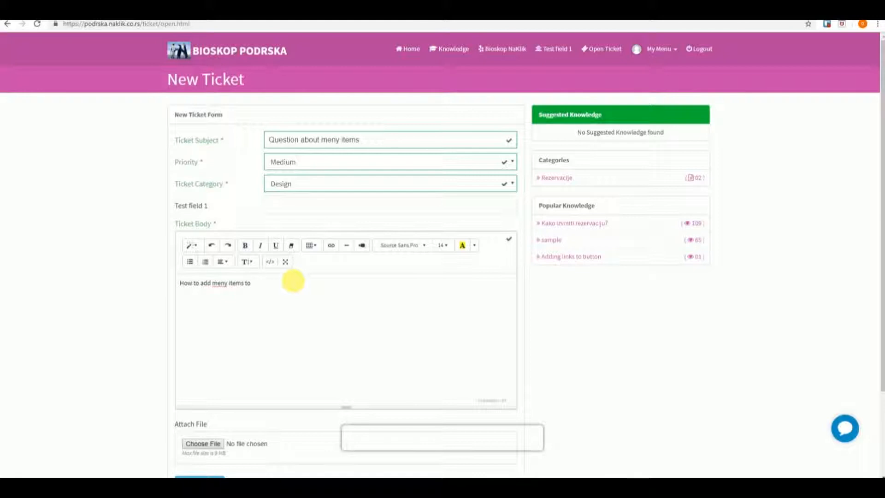
pyautogui.write(' my page?')
# Attach the image rose-165819_960_720 from the desktop to the ticket and create the ticket
pyautogui.scroll(-2, 295, 286)
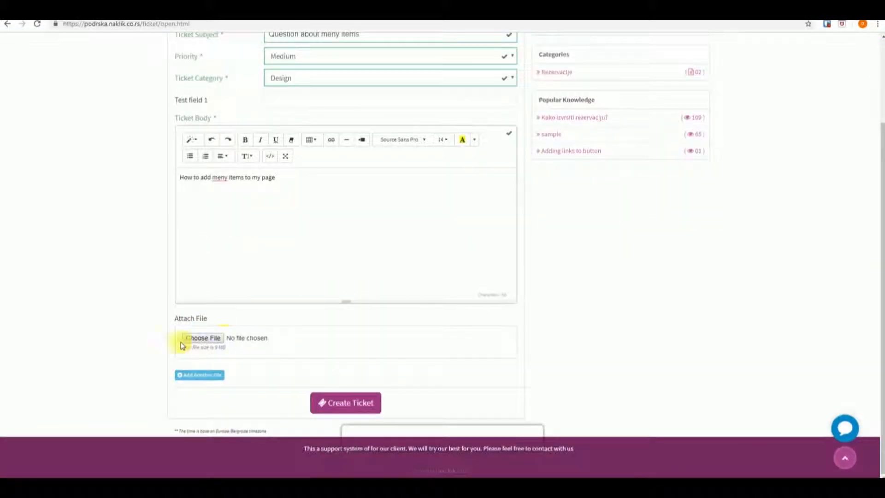
pyautogui.click(213, 338)
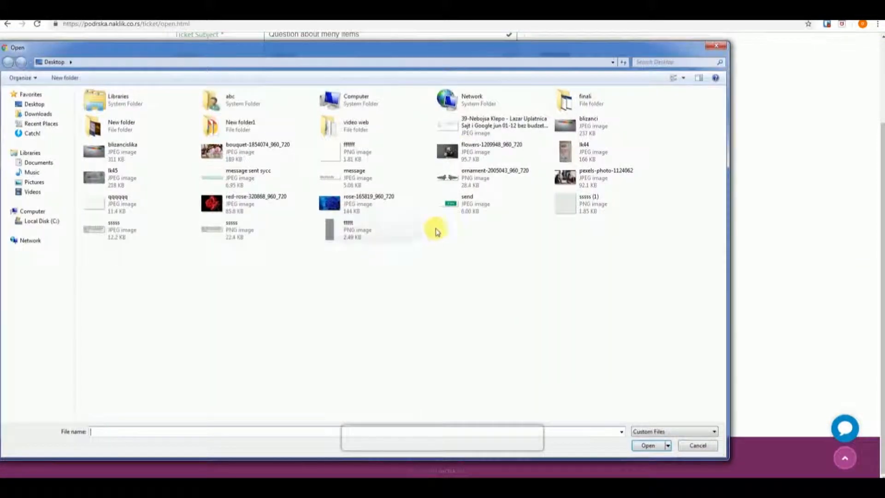
pyautogui.click(364, 204)
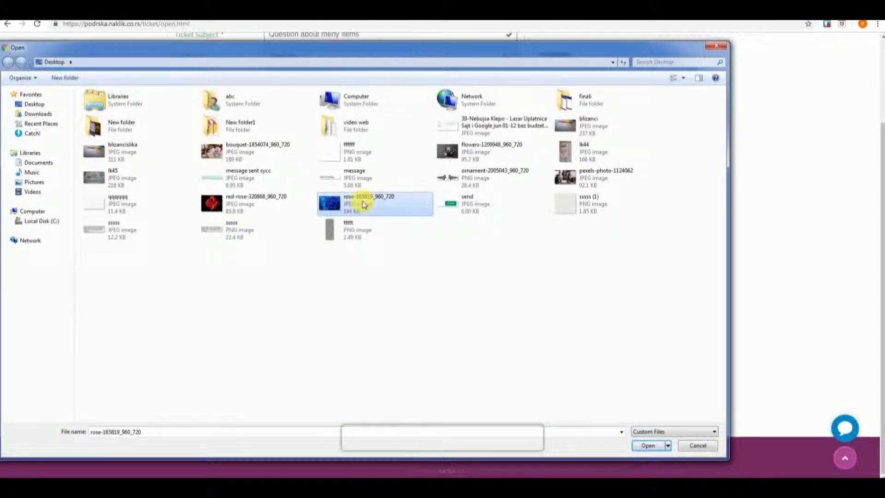
pyautogui.doubleClick(364, 204)
pyautogui.click(351, 414)
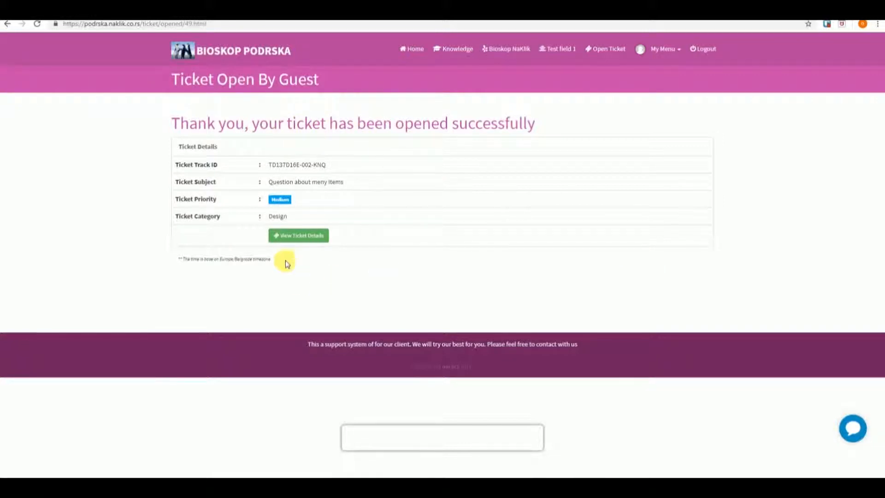
# Open the new ticket's details and review its information, attachment and reply section
pyautogui.click(310, 237)
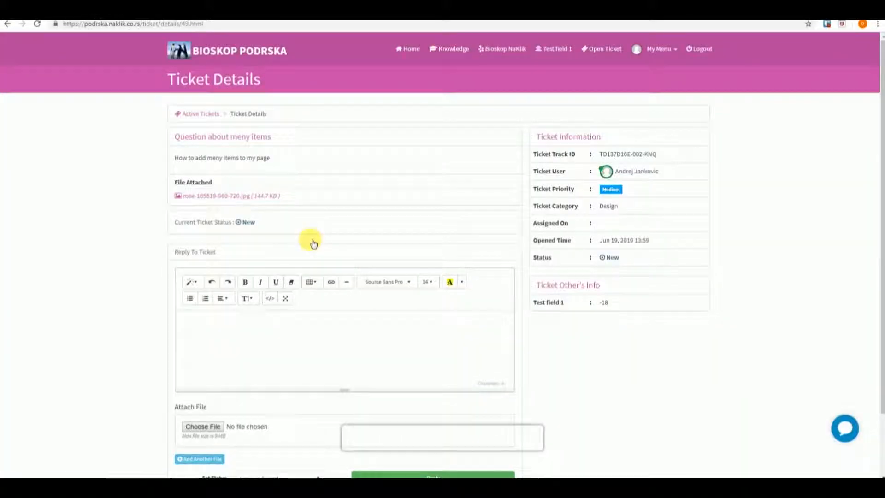
pyautogui.scroll(-2, 705, 289)
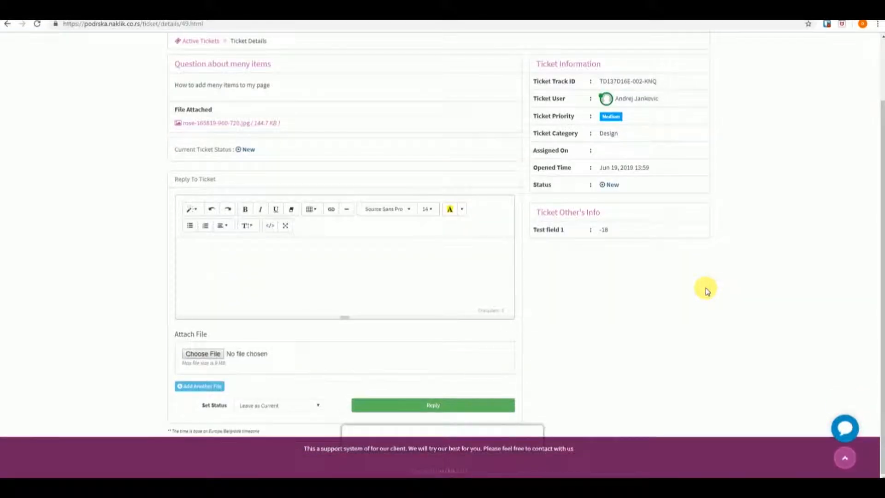
pyautogui.scroll(2, 705, 289)
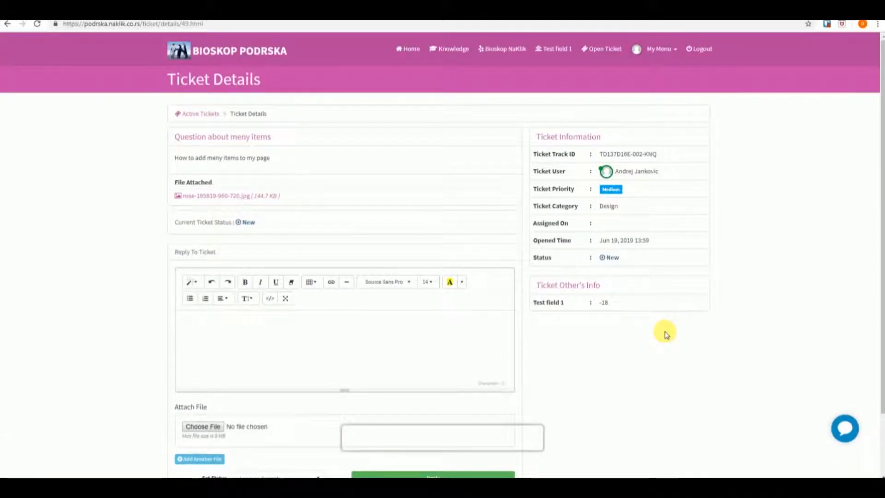
pyautogui.scroll(-1, 659, 318)
pyautogui.scroll(2, 659, 313)
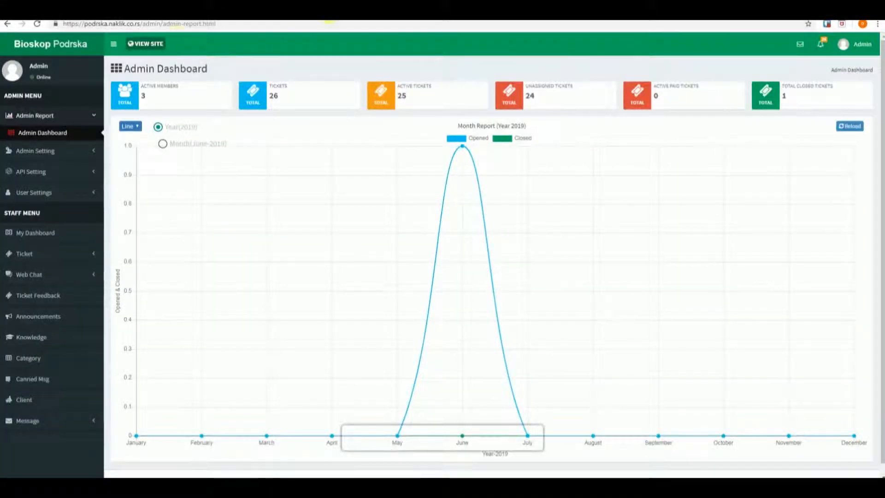
pyautogui.click(37, 115)
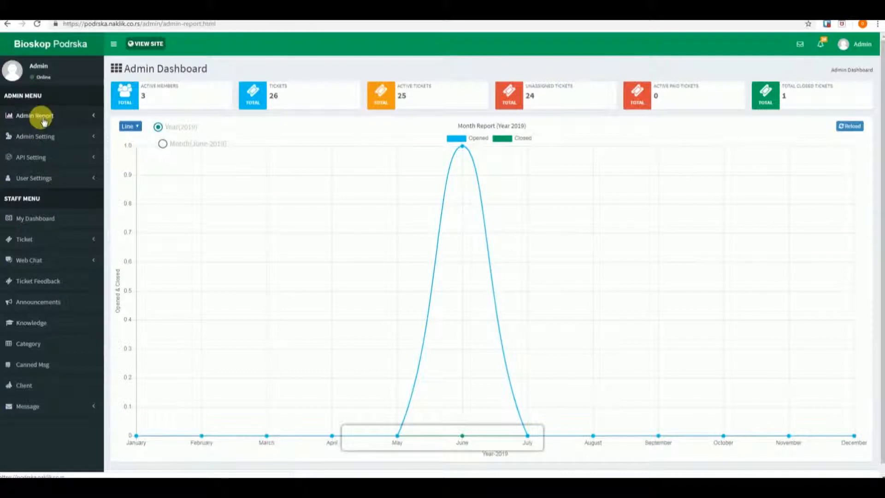
pyautogui.click(39, 115)
pyautogui.click(44, 133)
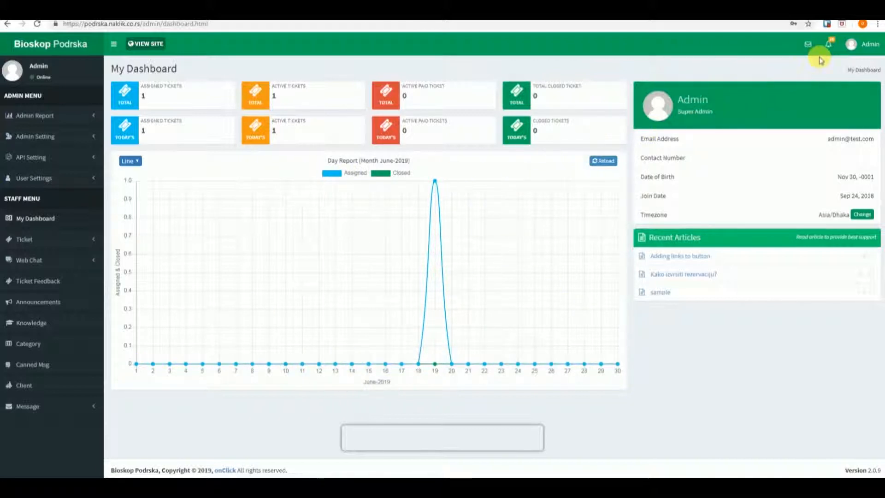
# Open the self-assigned ticket from the notifications and write a reply greeting the client: "Go to Divi - thame customiser - meny and add meny items!"
pyautogui.click(829, 44)
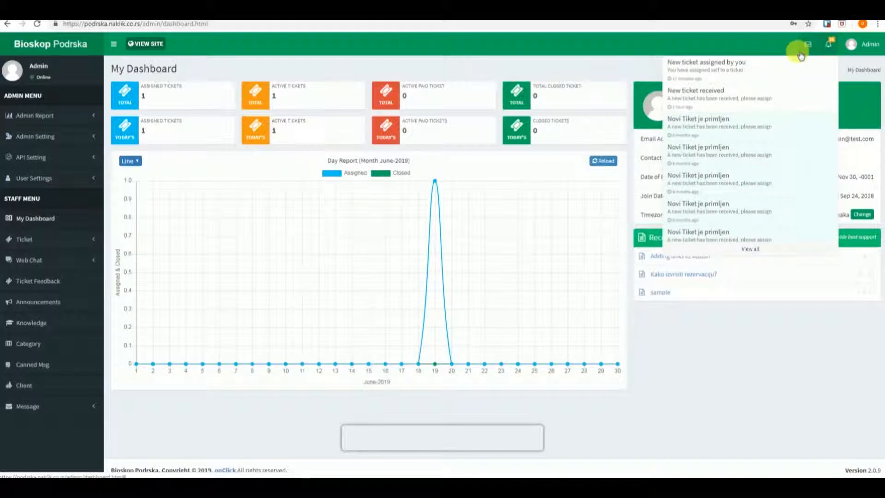
pyautogui.click(727, 70)
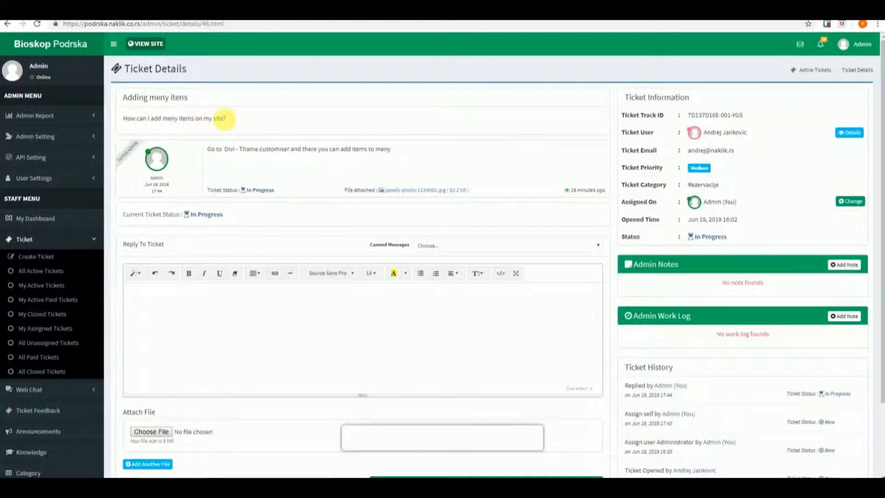
pyautogui.click(236, 312)
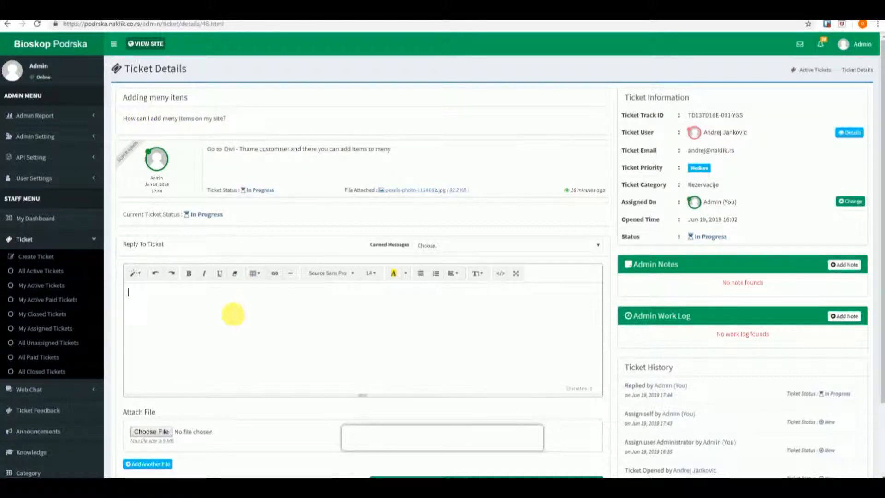
pyautogui.write('Dear Andrej,')
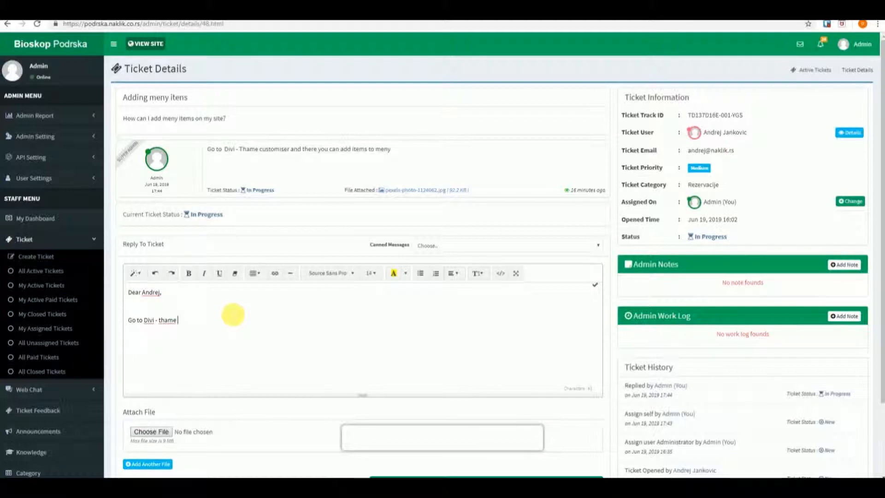
pyautogui.write('ser')
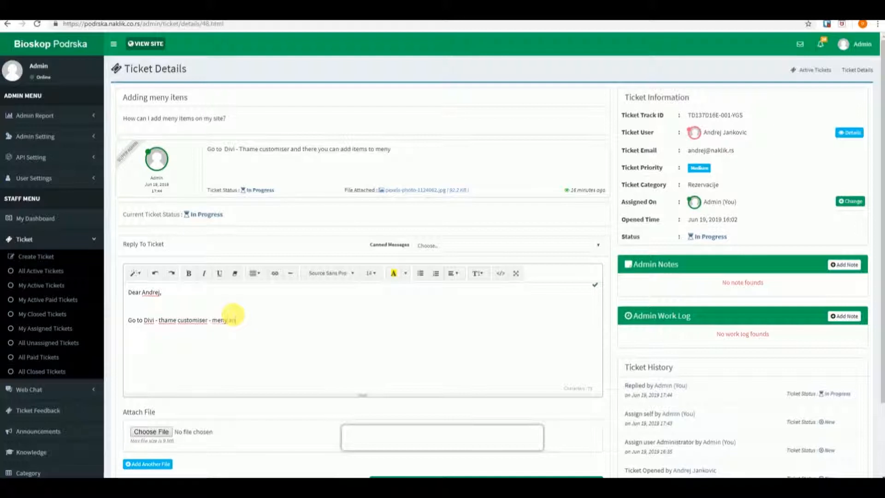
pyautogui.write('- meny and add meny items!')
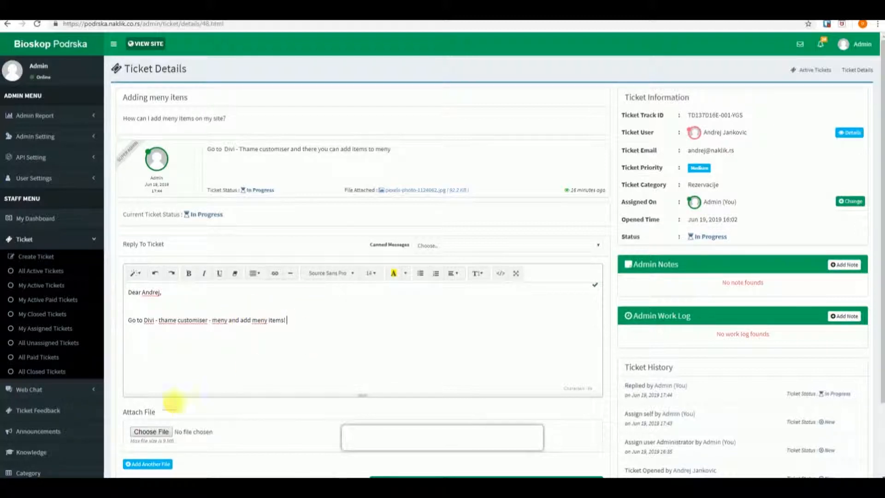
# Attach the desktop image red-rose-320868_960_720 to the reply and send it with the ticket status left as current
pyautogui.click(151, 432)
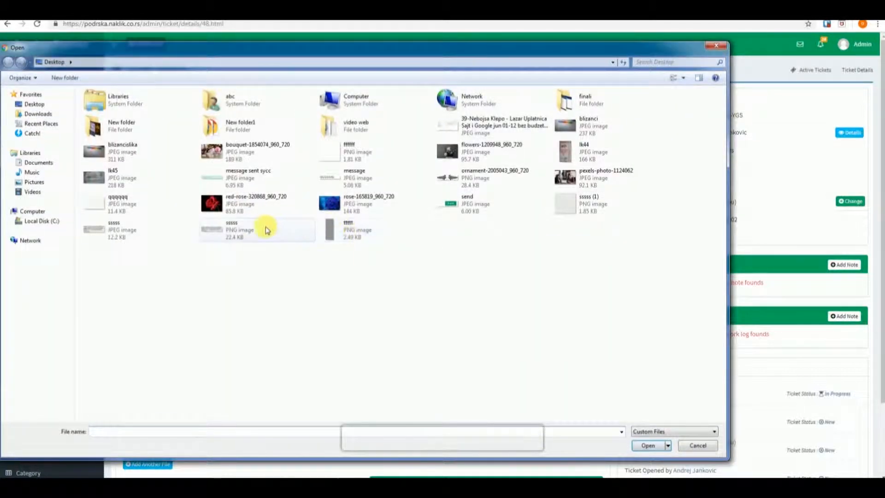
pyautogui.click(217, 206)
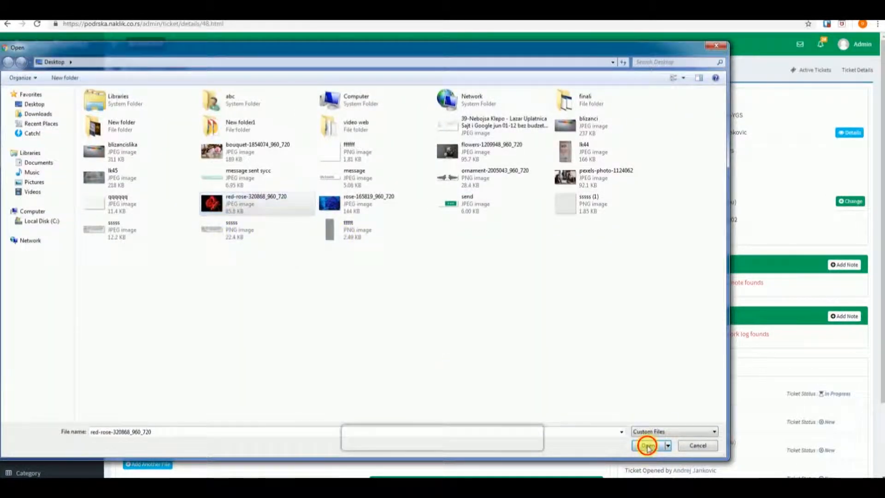
pyautogui.click(648, 445)
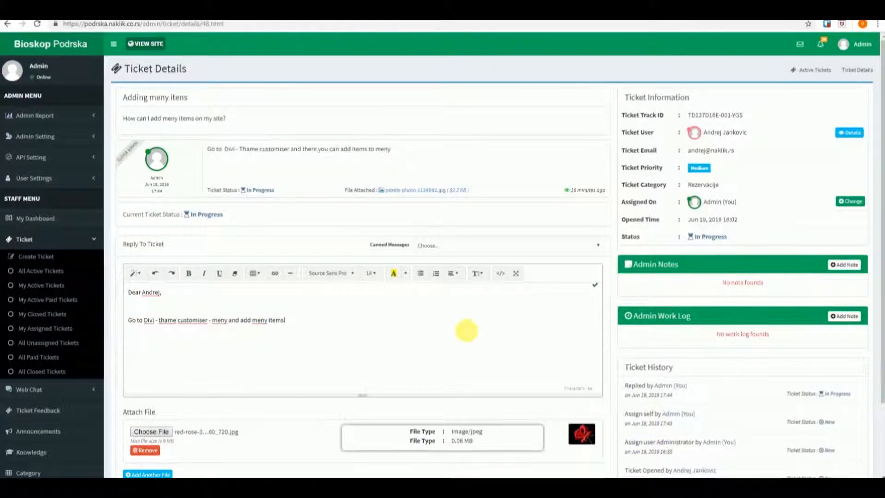
pyautogui.scroll(-2, 441, 337)
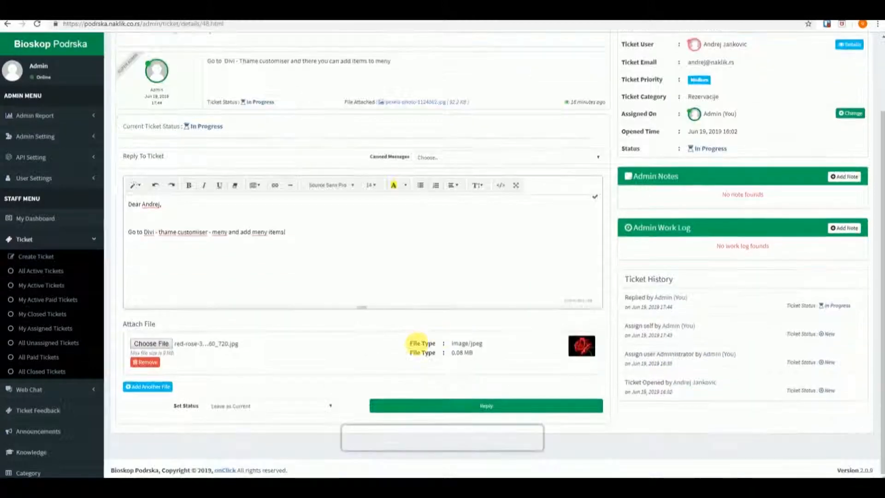
pyautogui.click(391, 408)
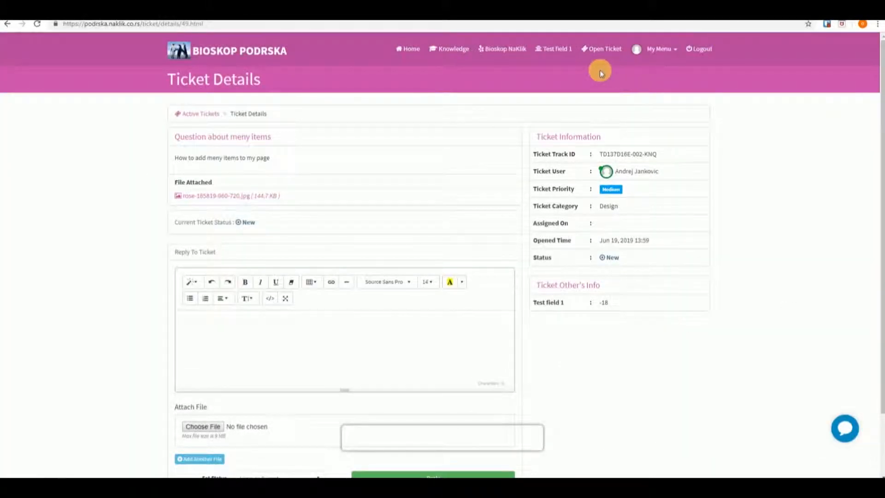
# In the client portal, open the "Adding meny itens" ticket from the active tickets and read the admin's latest reply
pyautogui.click(645, 48)
pyautogui.click(641, 71)
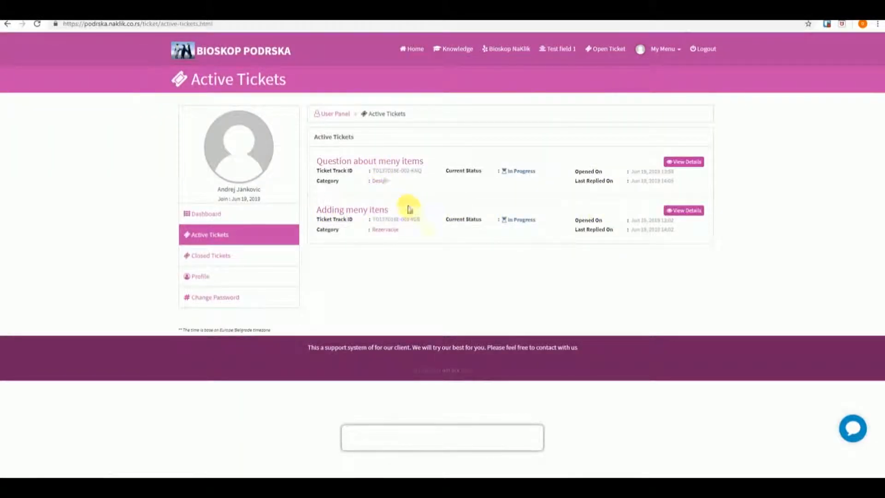
pyautogui.click(381, 210)
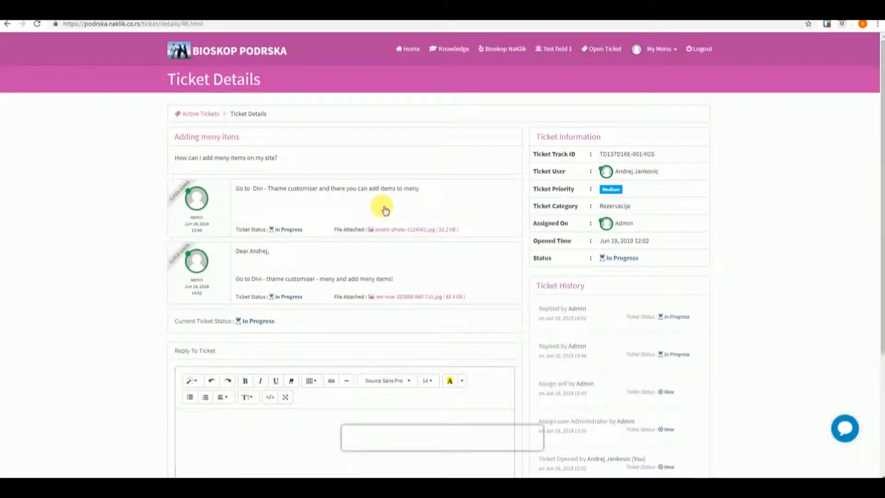
pyautogui.tripleClick(297, 279)
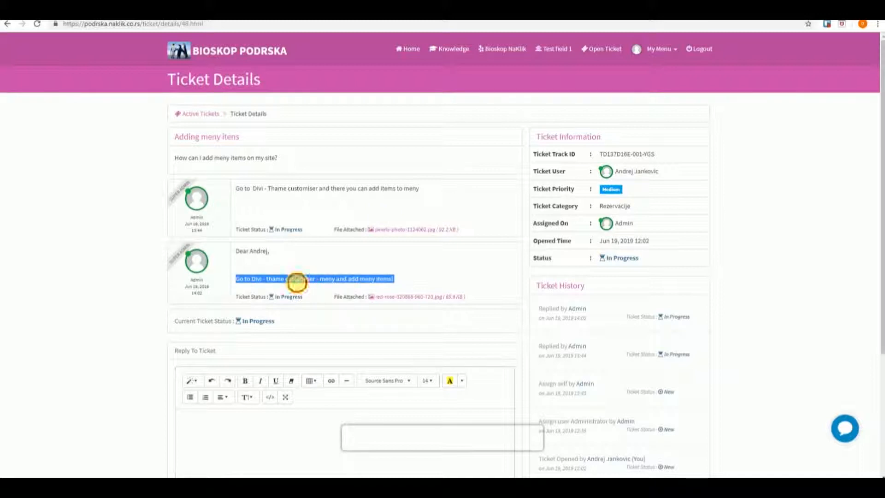
pyautogui.click(296, 279)
# Reply "Thank you!" to the ticket as the client and review the updated conversation
pyautogui.scroll(-4, 507, 269)
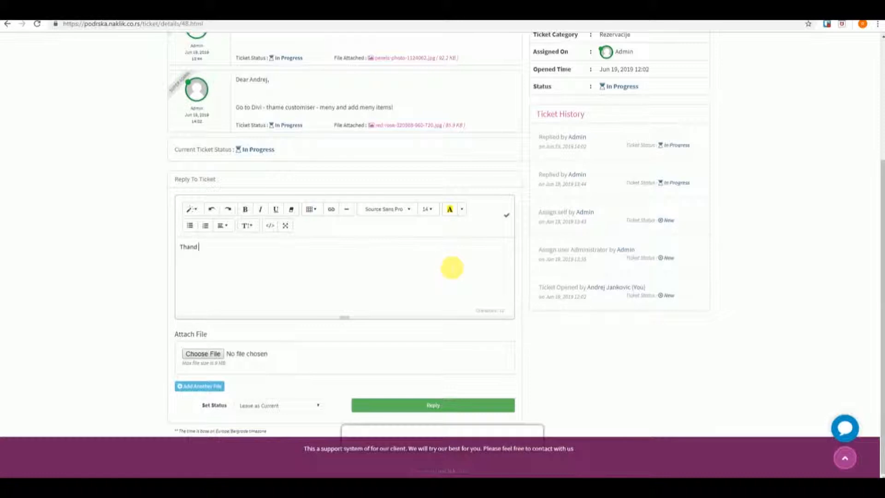
pyautogui.write('u!')
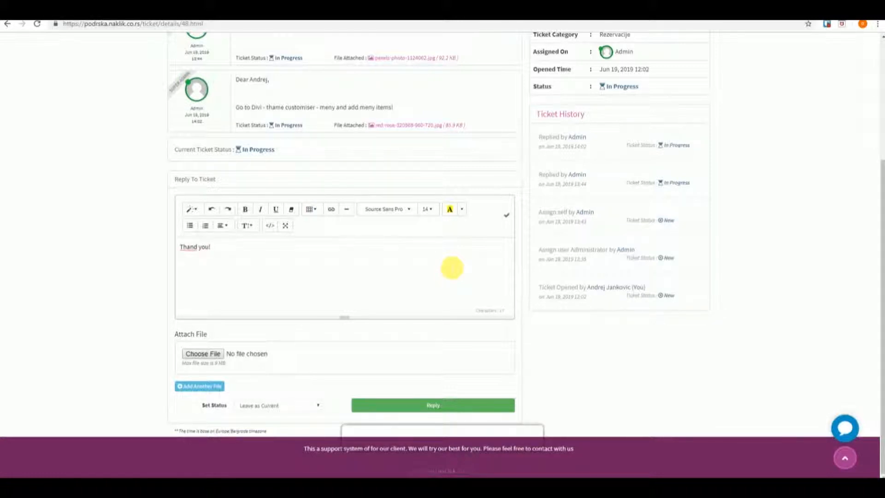
pyautogui.click(450, 405)
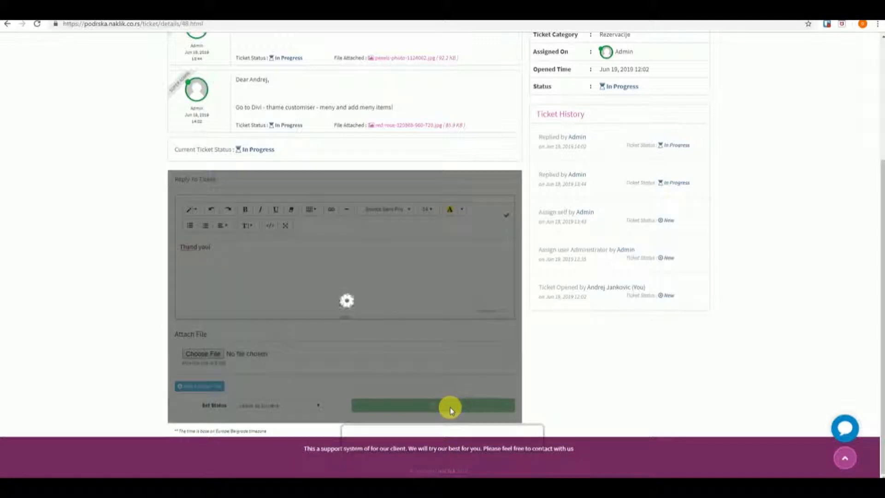
pyautogui.scroll(-1, 719, 364)
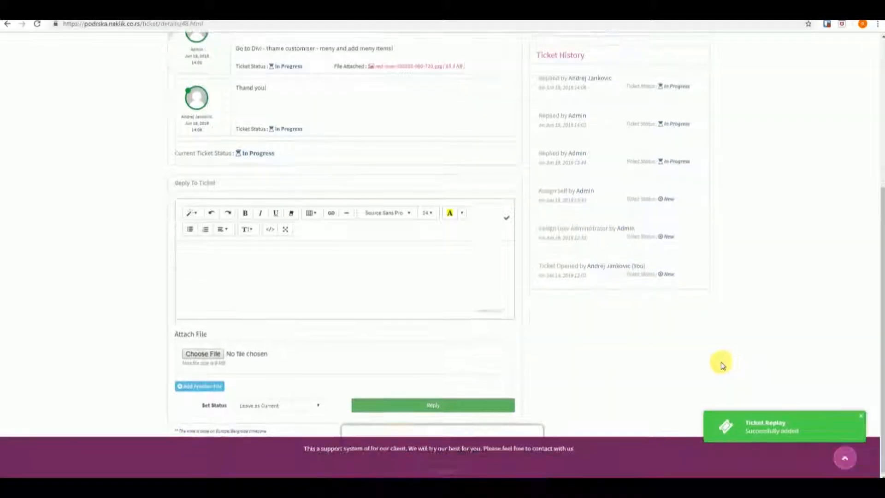
pyautogui.scroll(5, 718, 363)
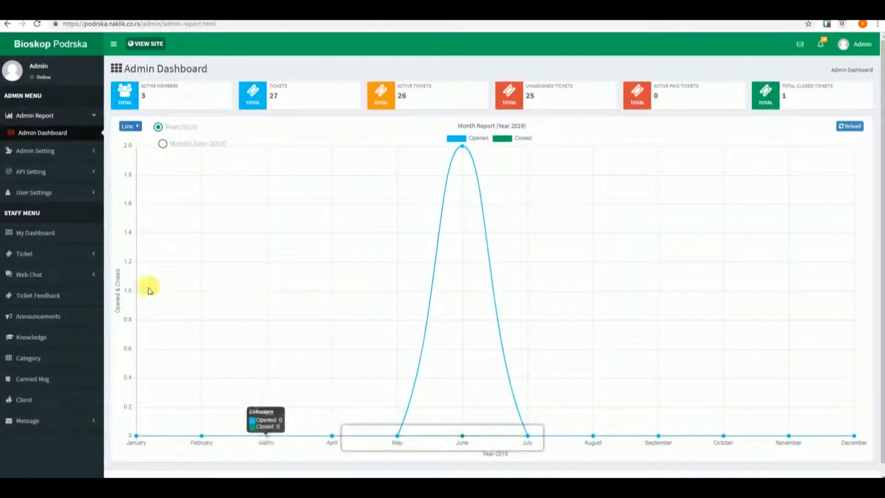
# In the admin panel, start a new knowledge article titled "Styling buttons" in the Design category
pyautogui.click(34, 336)
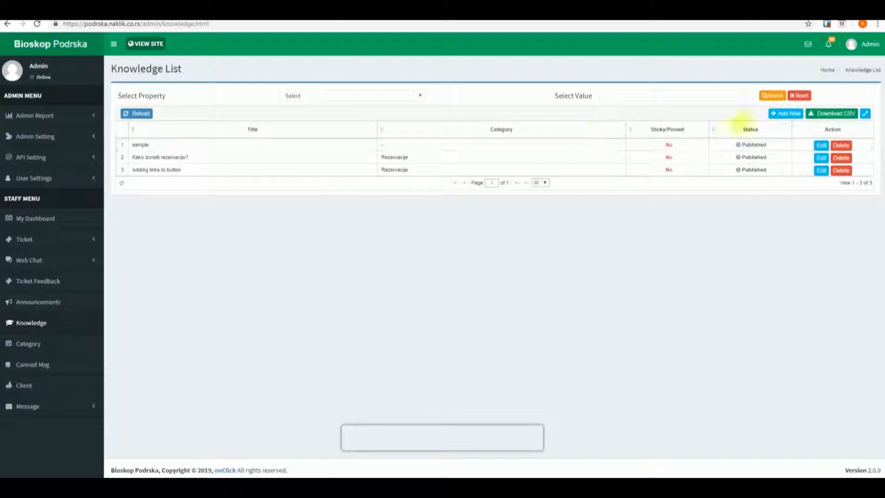
pyautogui.click(783, 113)
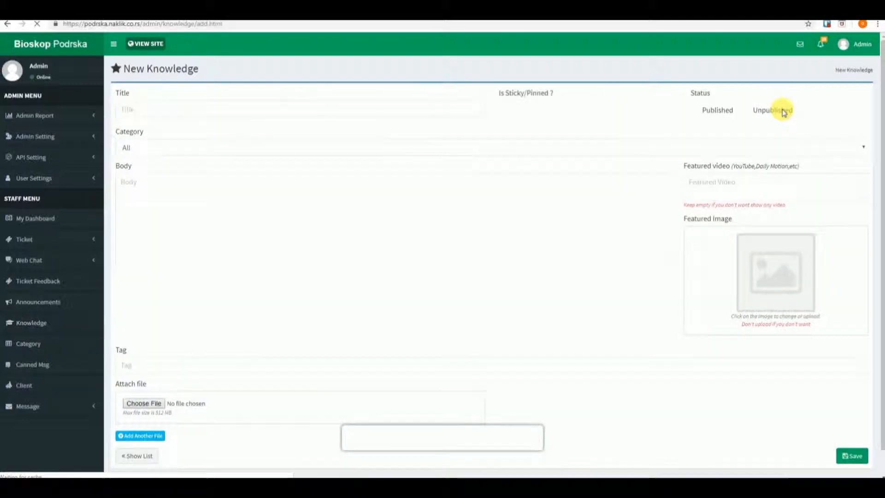
pyautogui.click(323, 111)
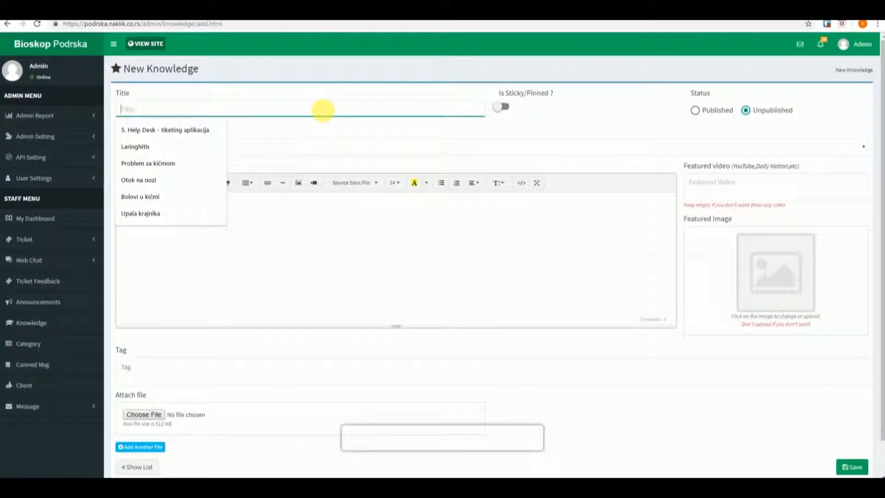
pyautogui.write('Styling buttons')
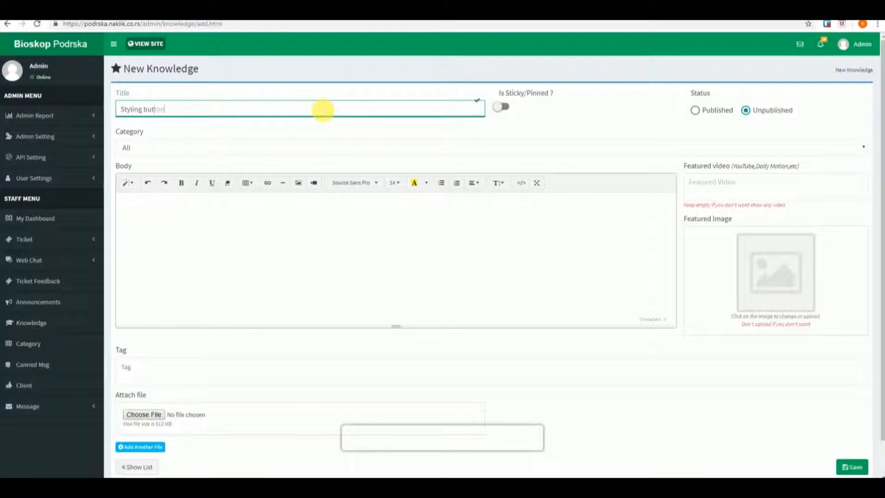
pyautogui.click(318, 147)
pyautogui.click(287, 174)
# Write the article body "Go to settings of an button and style it. Change color, hover mode and much more" and add the tag "button"
pyautogui.click(221, 229)
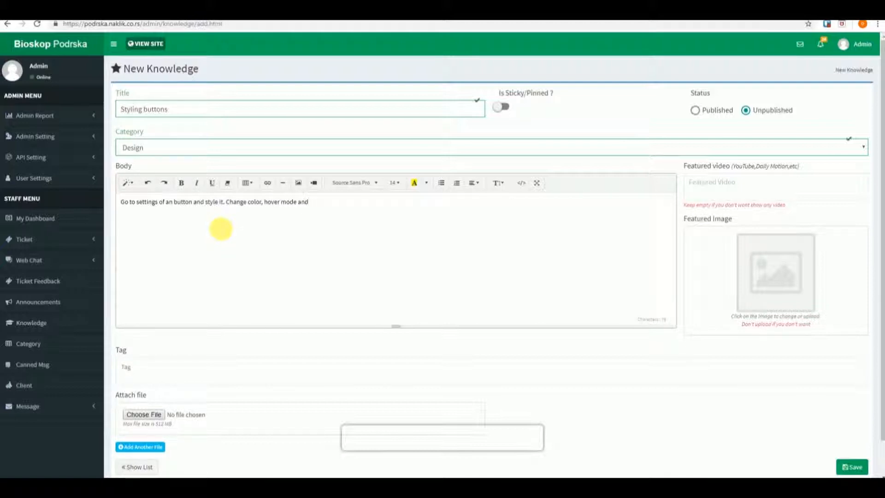
pyautogui.write('more')
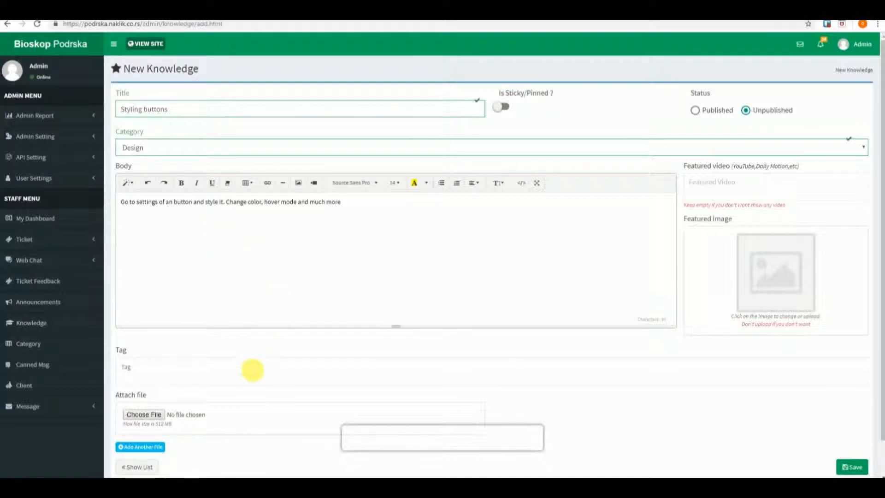
pyautogui.click(253, 370)
pyautogui.write('button')
pyautogui.click(212, 390)
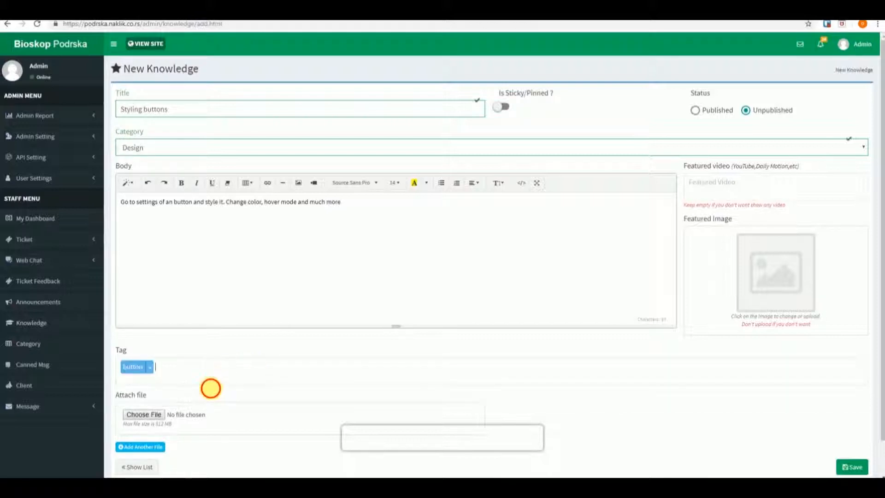
# Attach the desktop image red-rose-320868_960_720 to the knowledge article
pyautogui.scroll(-1, 281, 339)
pyautogui.click(158, 377)
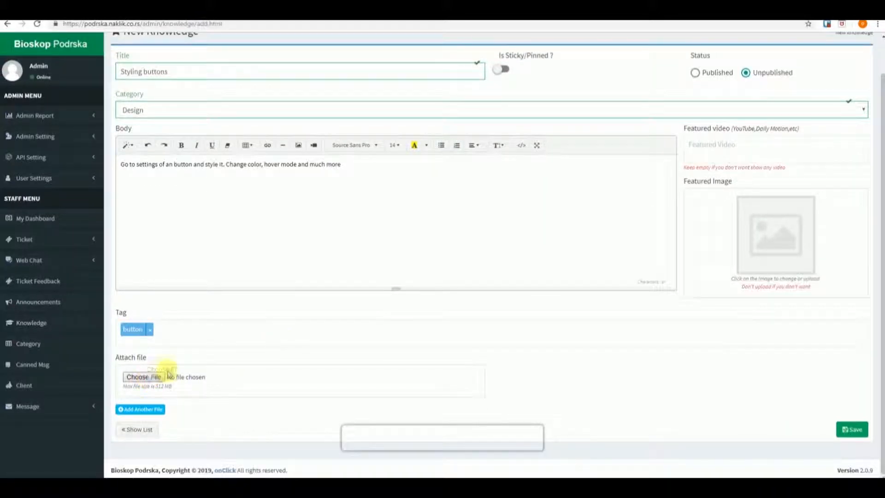
pyautogui.click(470, 253)
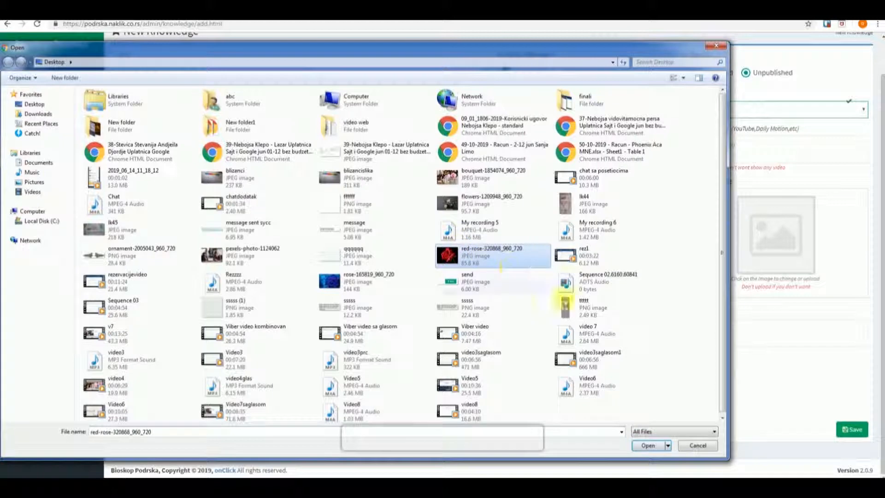
pyautogui.click(654, 444)
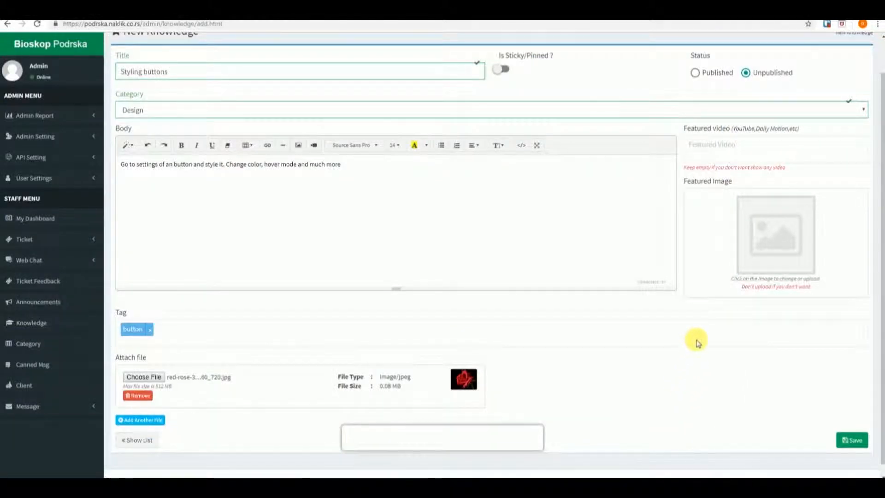
# Set the knowledge article's status to Published and save it
pyautogui.scroll(2, 696, 332)
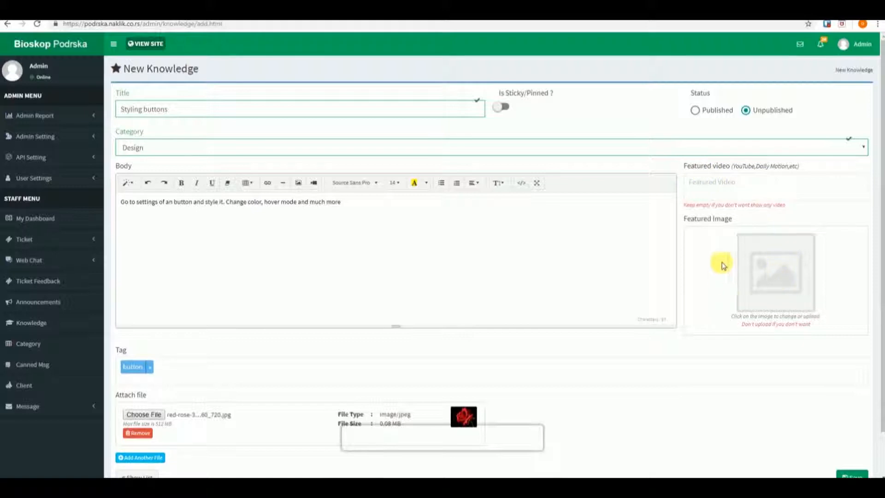
pyautogui.click(696, 111)
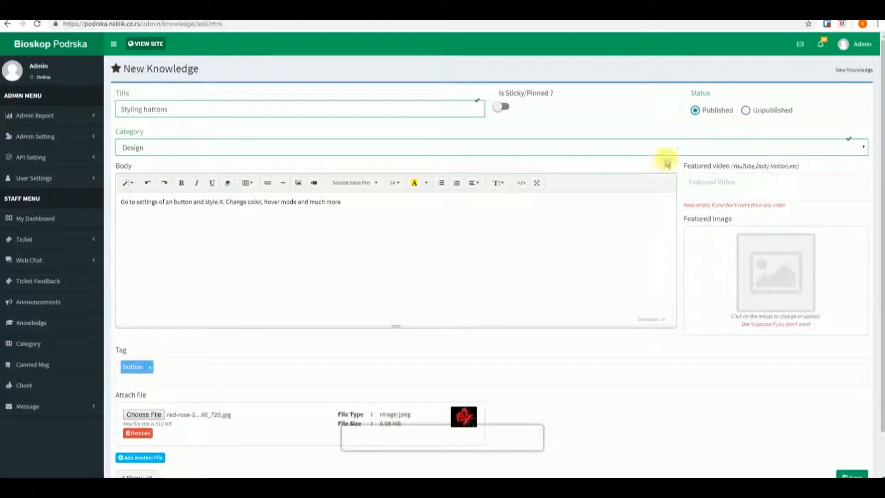
pyautogui.scroll(-1, 534, 258)
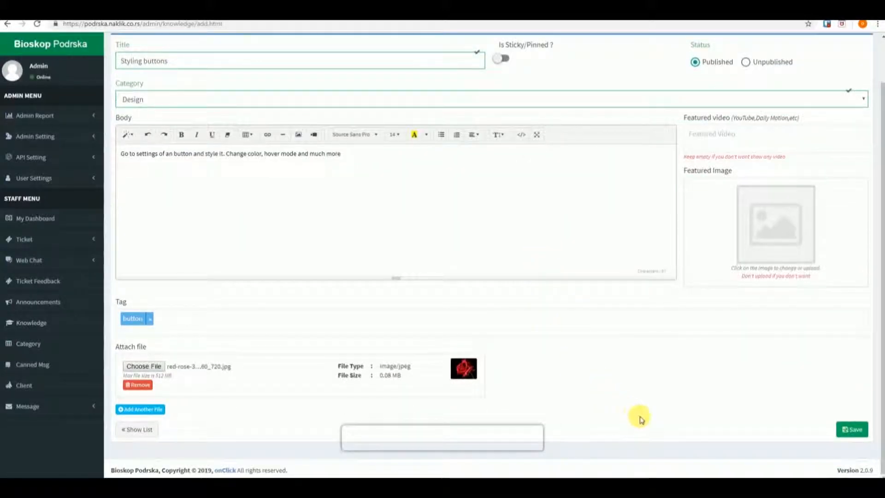
pyautogui.click(853, 436)
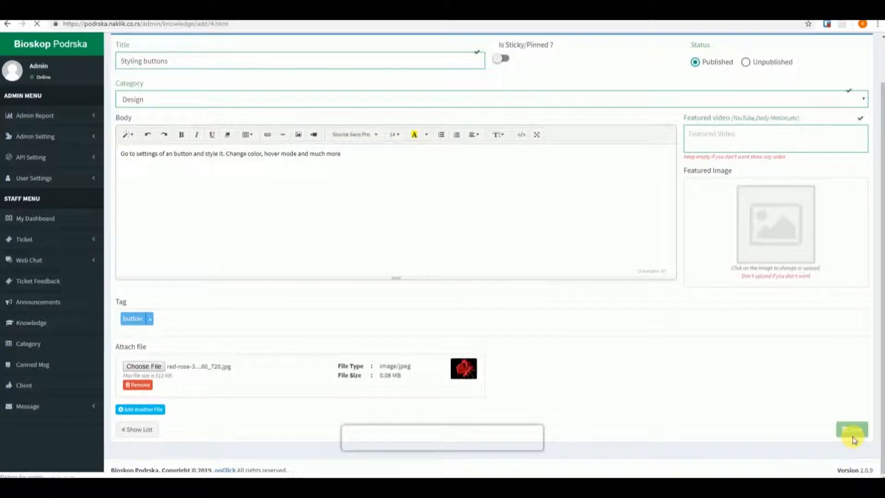
# Open the "Styling buttons" article in the client site's knowledge section and mark it as helpful
pyautogui.doubleClick(145, 97)
pyautogui.tripleClick(145, 98)
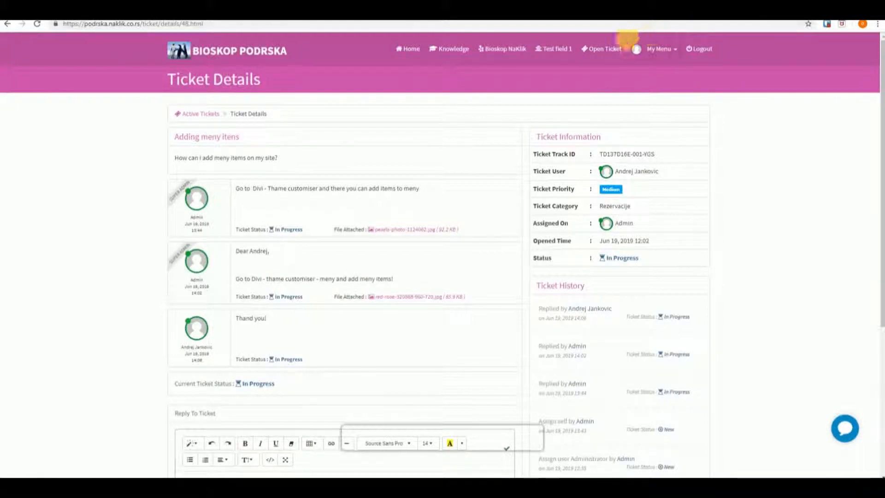
pyautogui.click(453, 51)
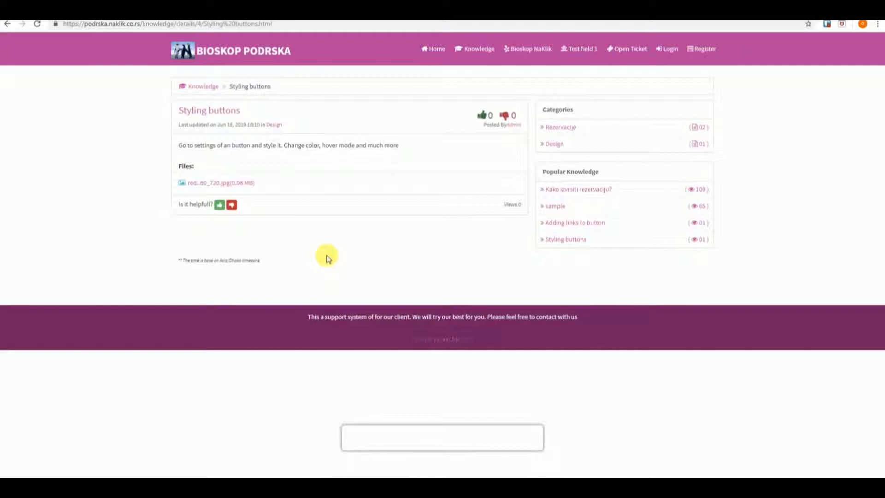
pyautogui.click(220, 204)
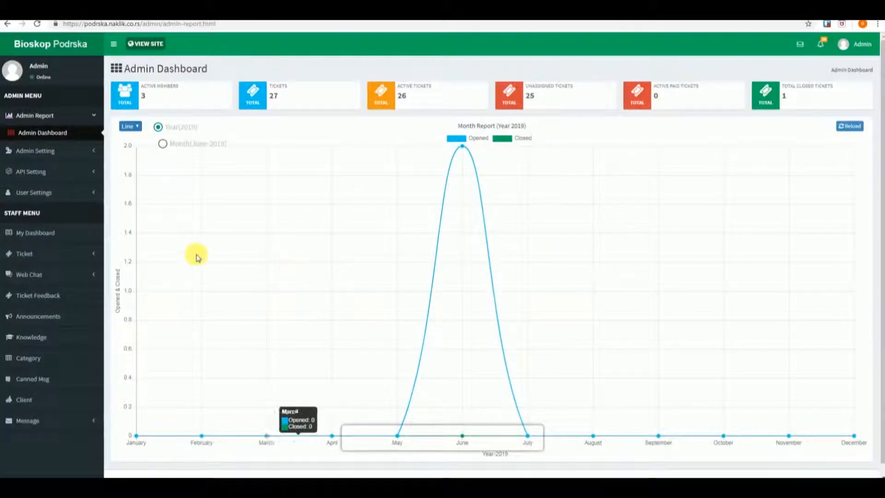
# In the admin panel, add a category titled "Network problems" shown only on knowledge, and save it
pyautogui.click(47, 361)
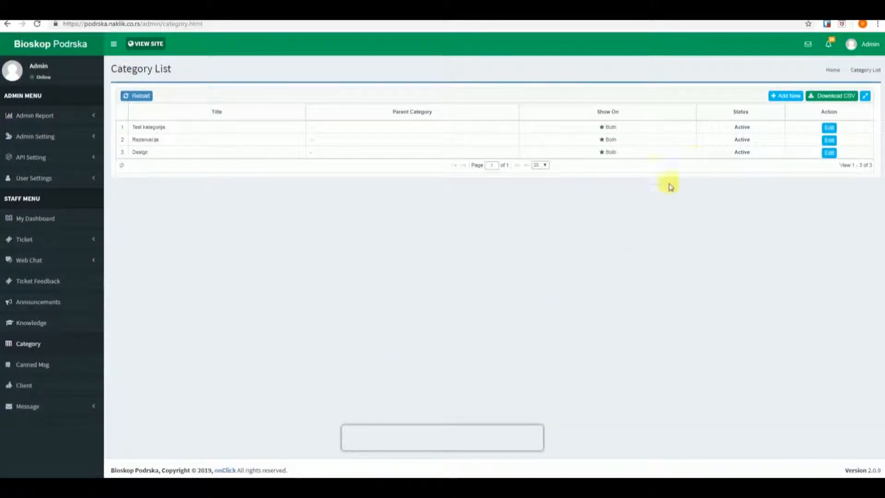
pyautogui.click(786, 96)
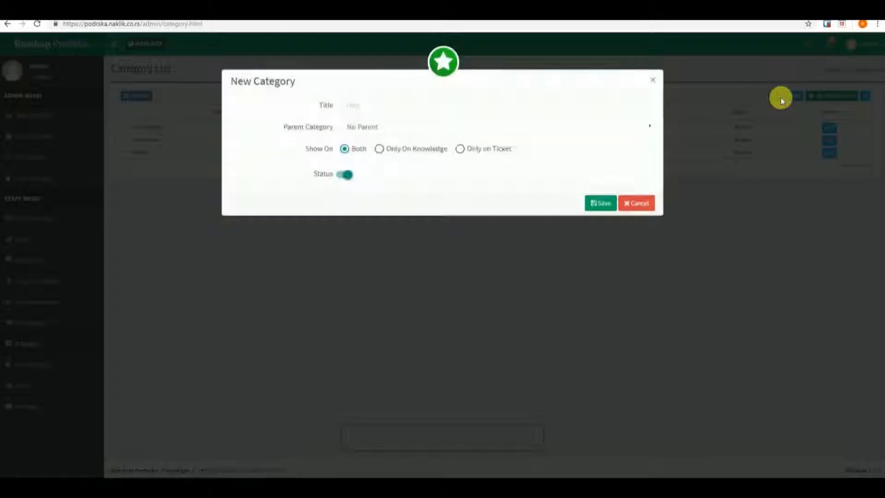
pyautogui.click(466, 113)
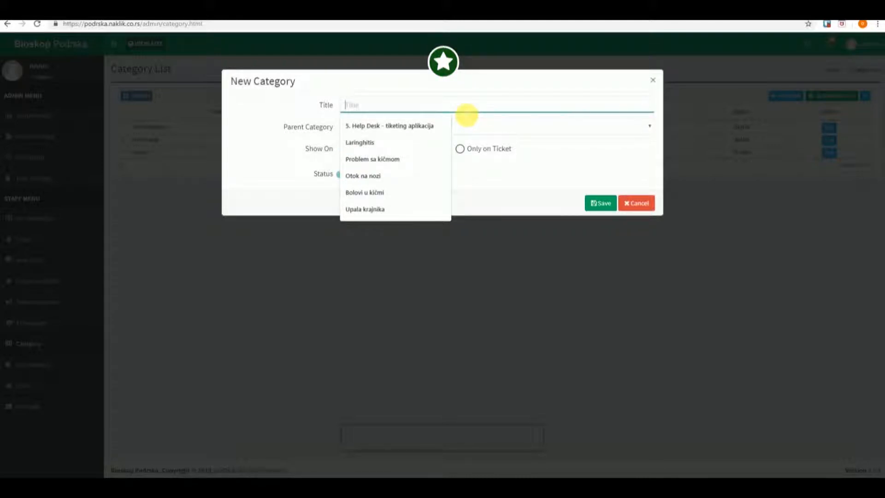
pyautogui.write('N')
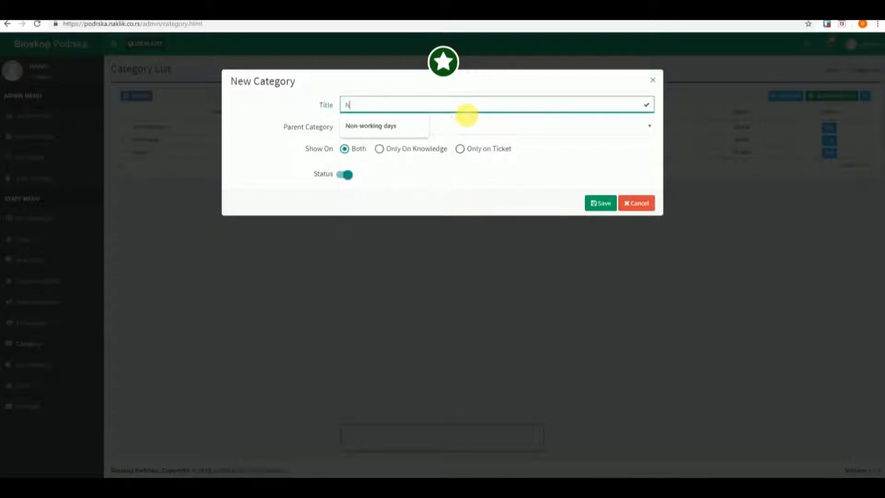
pyautogui.write('etwork problems')
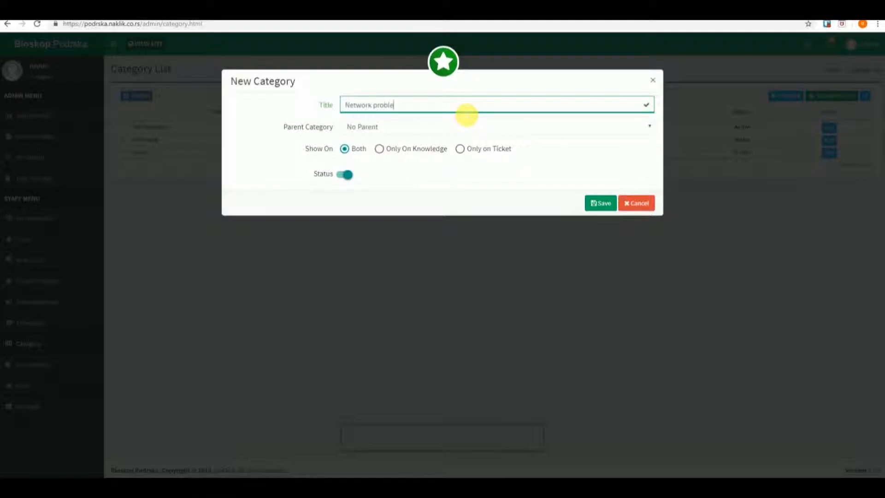
pyautogui.click(380, 149)
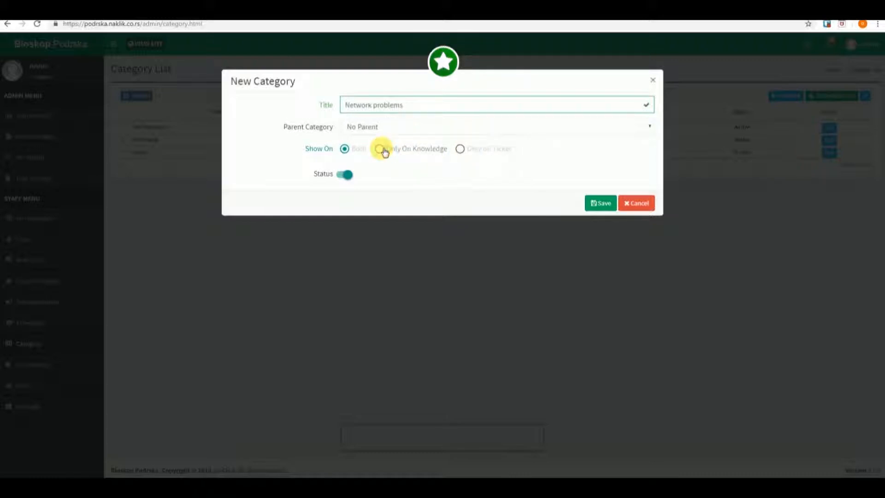
pyautogui.click(600, 203)
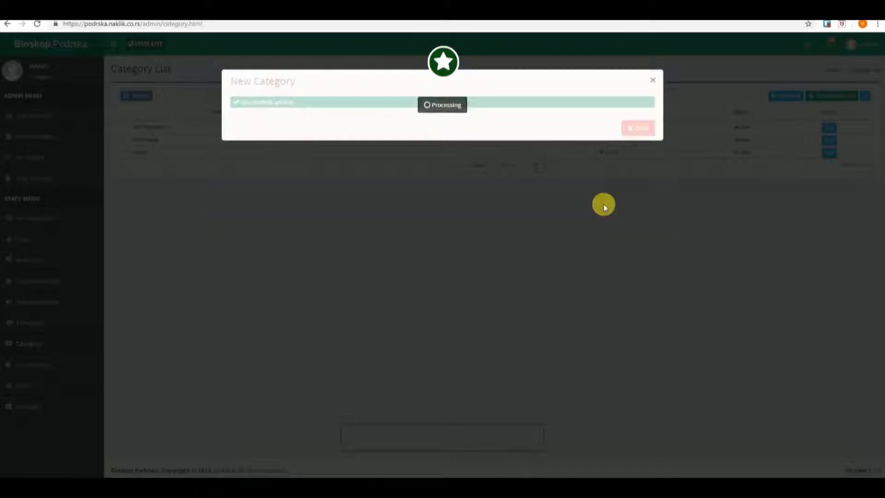
pyautogui.click(638, 128)
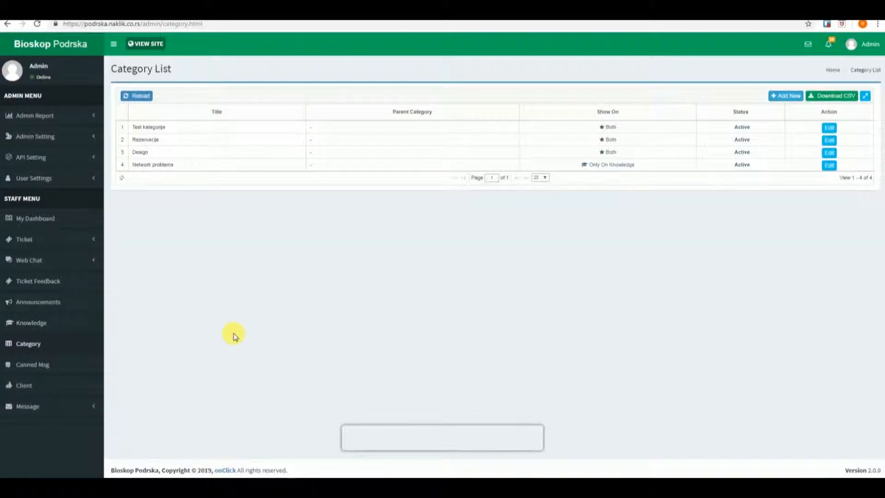
# Add a canned message titled "Teste" with the message "Test field" and save it
pyautogui.click(37, 366)
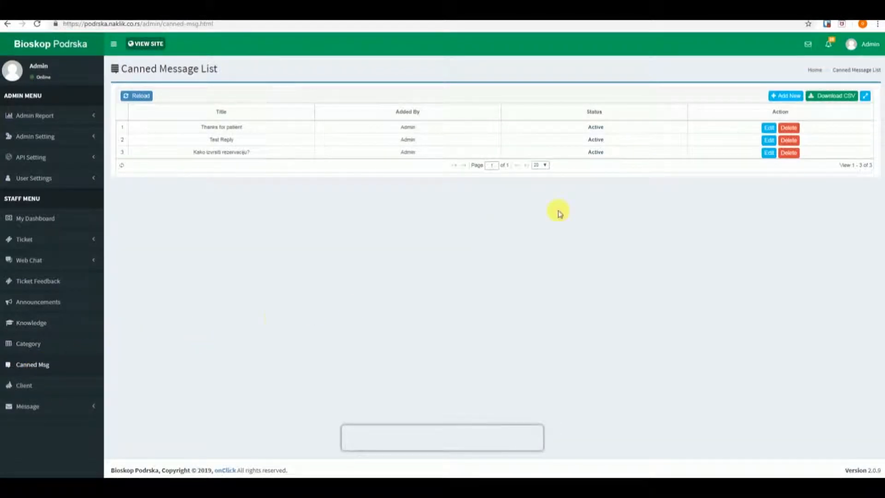
pyautogui.click(785, 95)
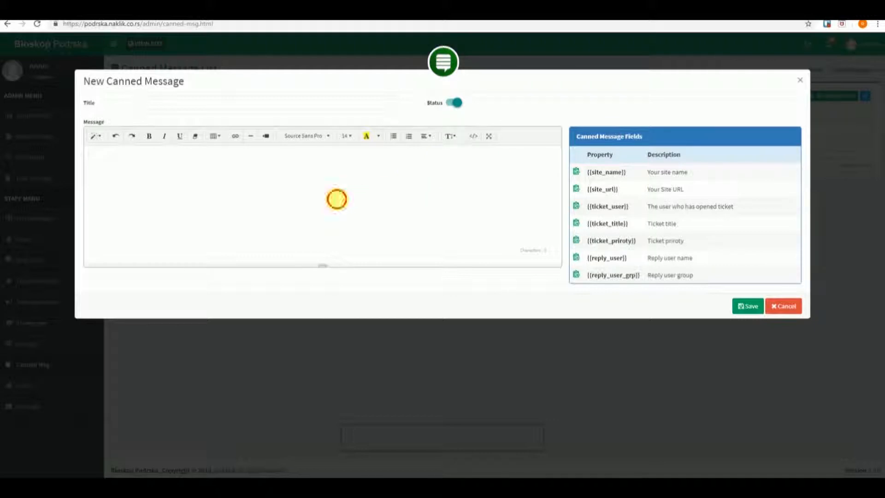
pyautogui.click(239, 106)
pyautogui.write('Teste')
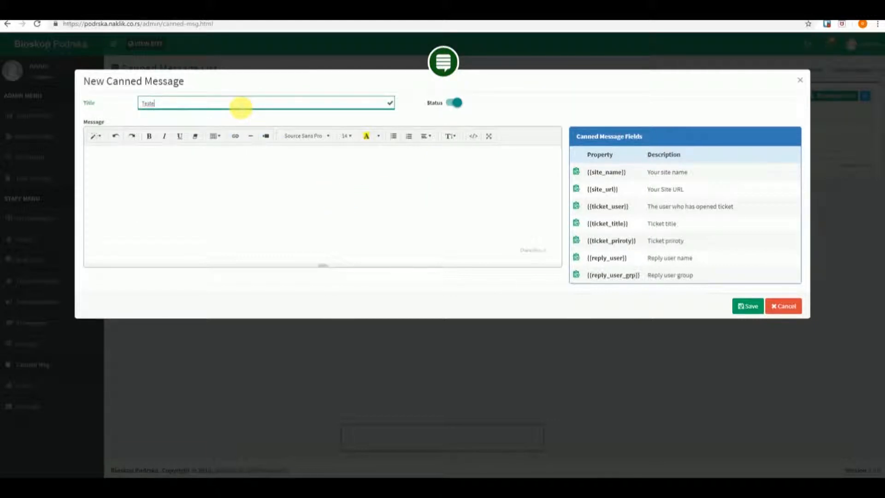
pyautogui.click(136, 183)
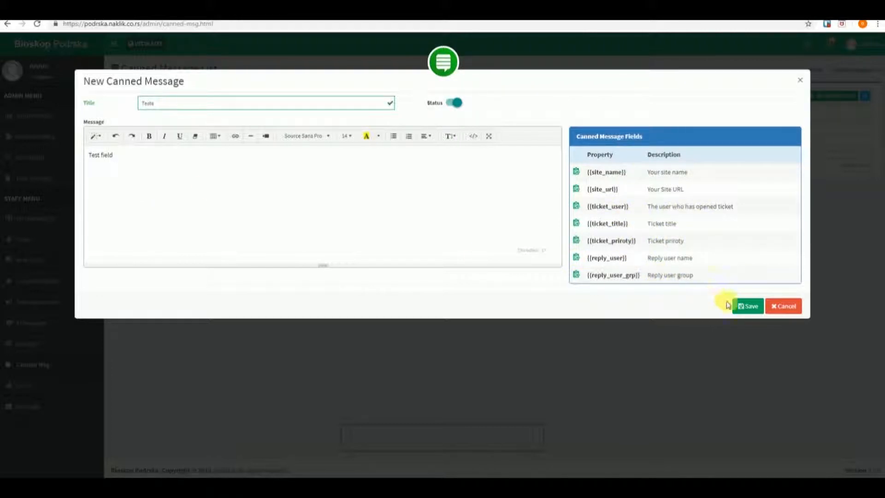
pyautogui.click(744, 306)
pyautogui.click(785, 129)
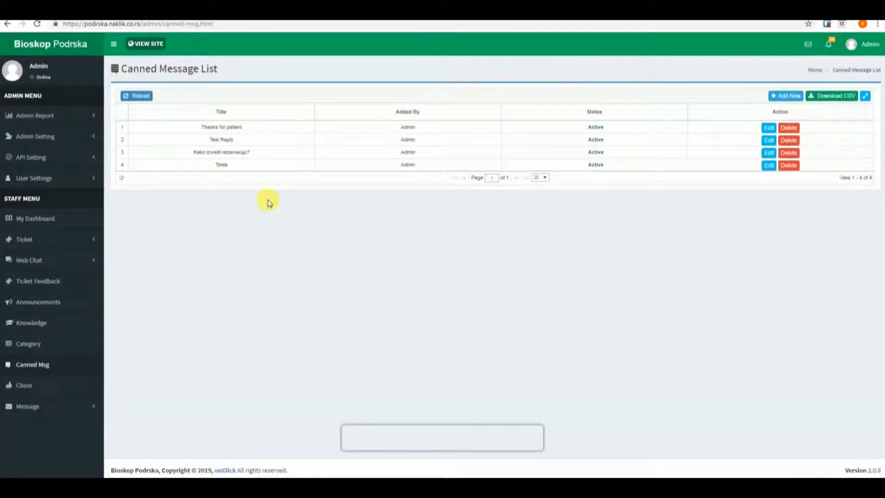
pyautogui.doubleClick(228, 169)
pyautogui.click(371, 269)
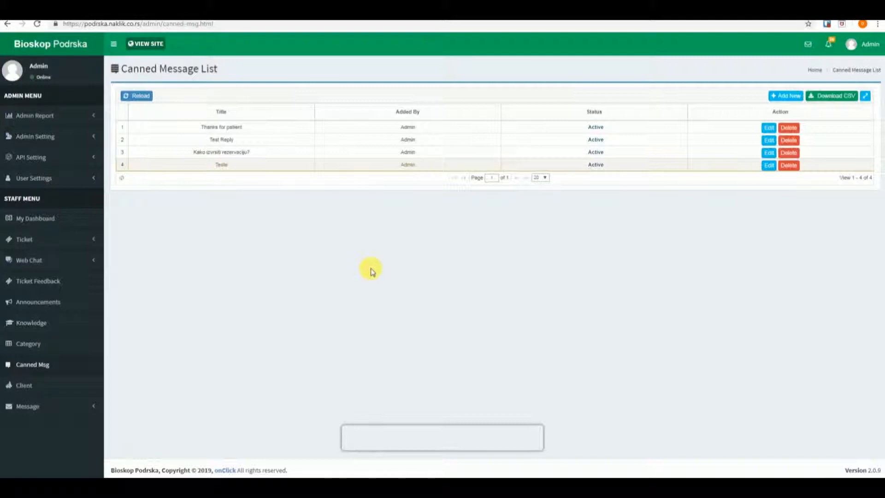
# Set the app title to "Your Title" in the basic application settings and save them
pyautogui.click(59, 141)
pyautogui.click(48, 153)
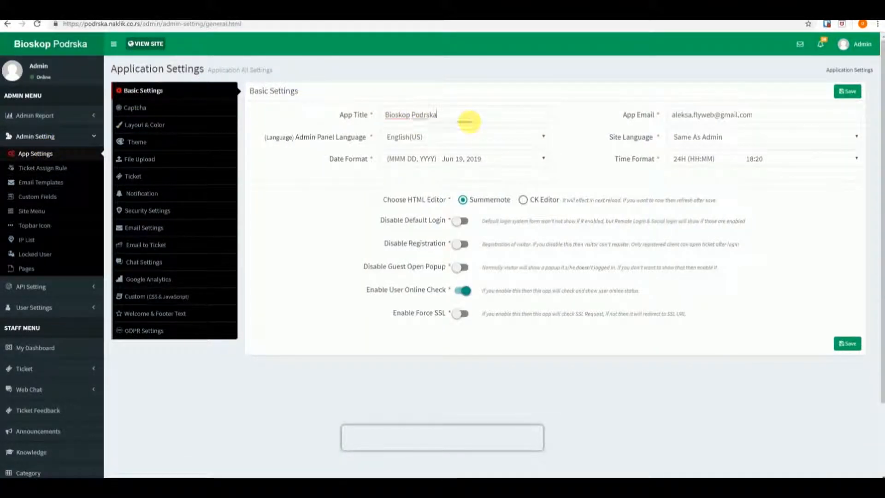
pyautogui.tripleClick(468, 122)
pyautogui.write('Your')
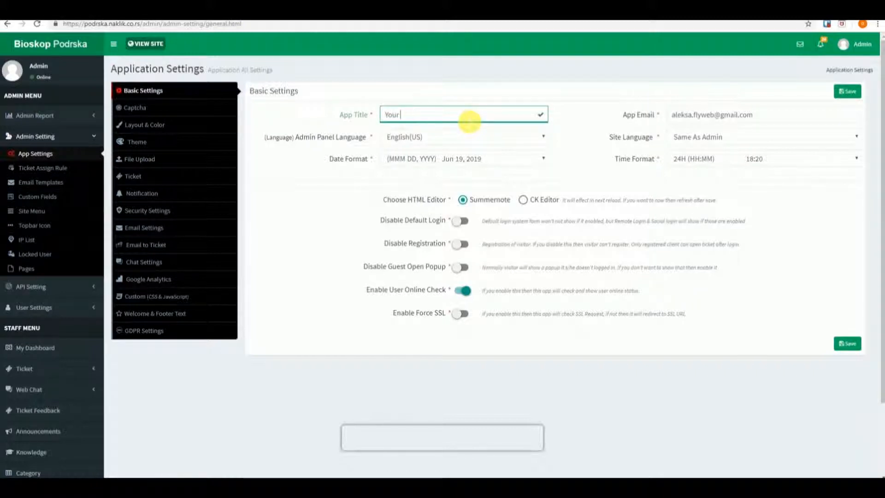
pyautogui.write(' Title')
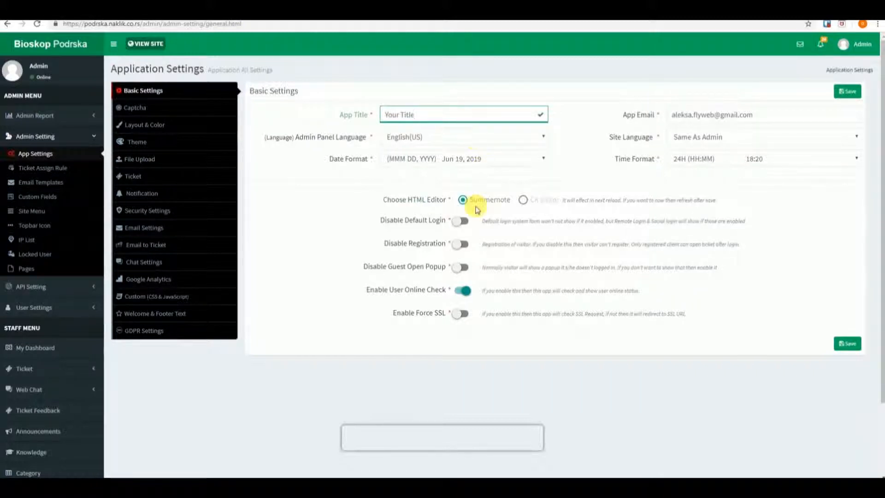
pyautogui.click(464, 222)
pyautogui.click(464, 247)
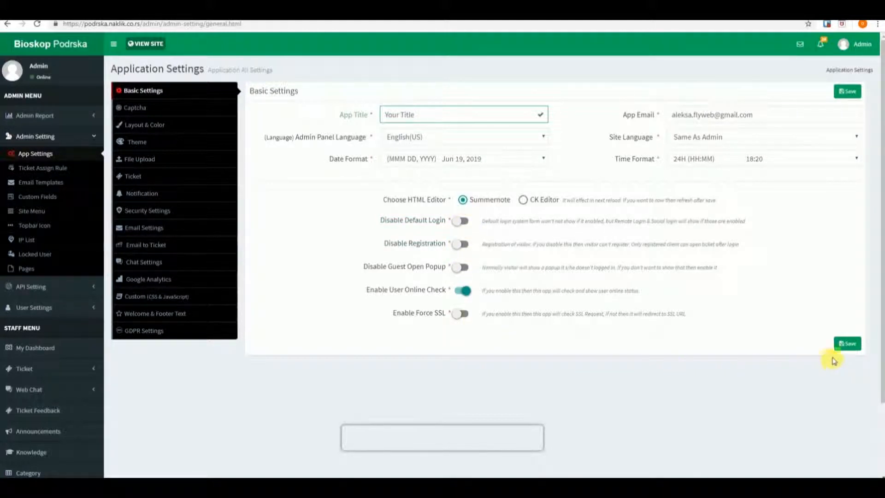
pyautogui.click(847, 345)
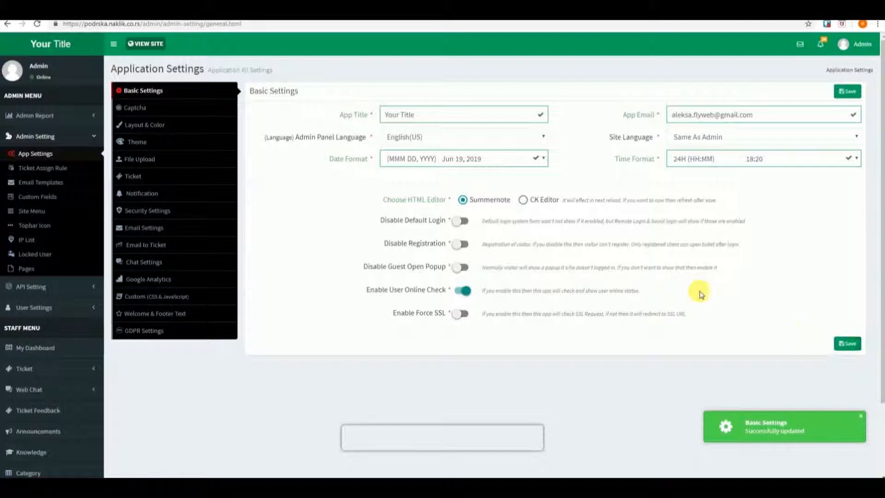
# Set the captcha length to 3 with alphanumeric strings, enable the captcha on client login, and save the captcha settings
pyautogui.click(135, 109)
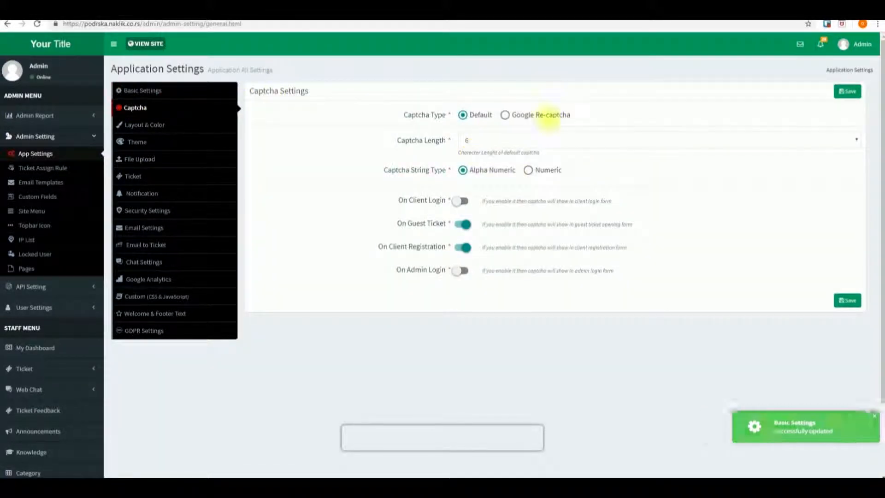
pyautogui.click(636, 140)
pyautogui.click(573, 167)
pyautogui.click(528, 170)
pyautogui.click(463, 171)
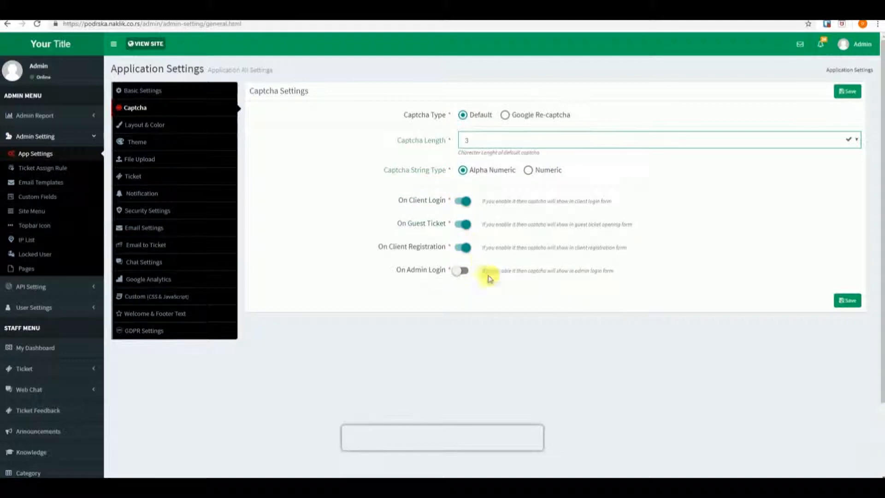
pyautogui.click(845, 301)
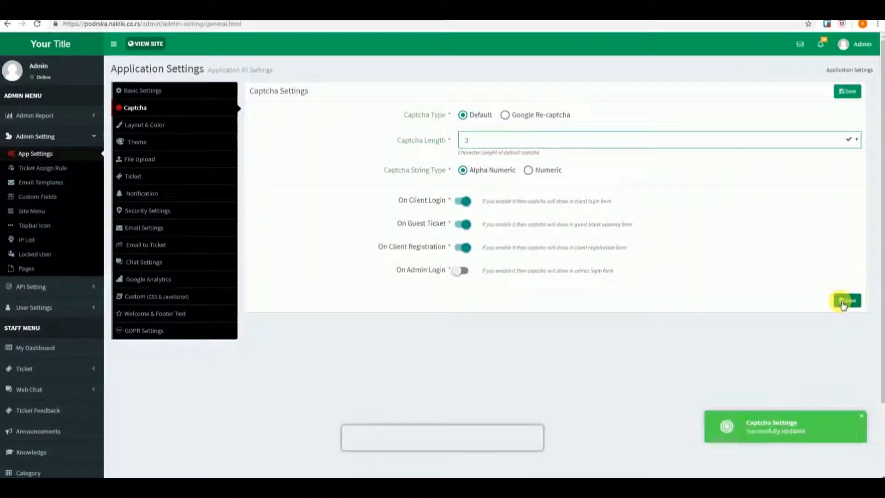
# Set the client site's main color to blue #001fb5 in the layout and color settings
pyautogui.click(173, 126)
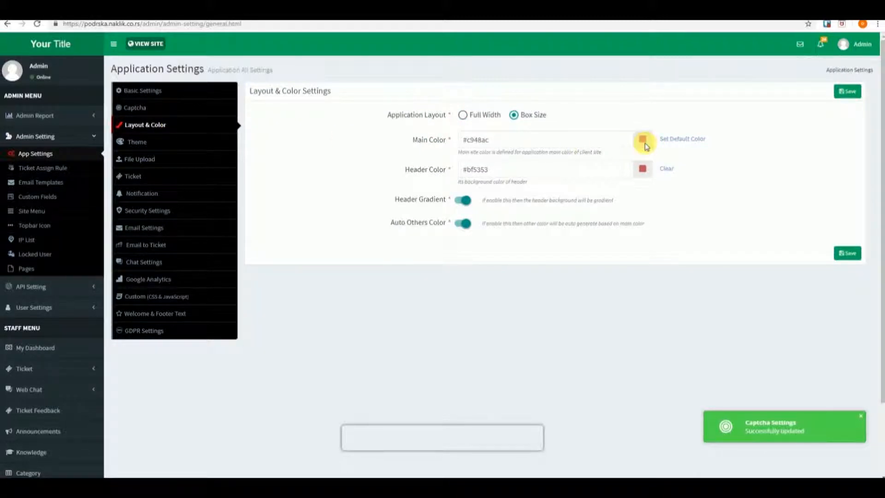
pyautogui.click(645, 146)
pyautogui.click(627, 169)
pyautogui.moveTo(626, 170); pyautogui.dragTo(618, 165)
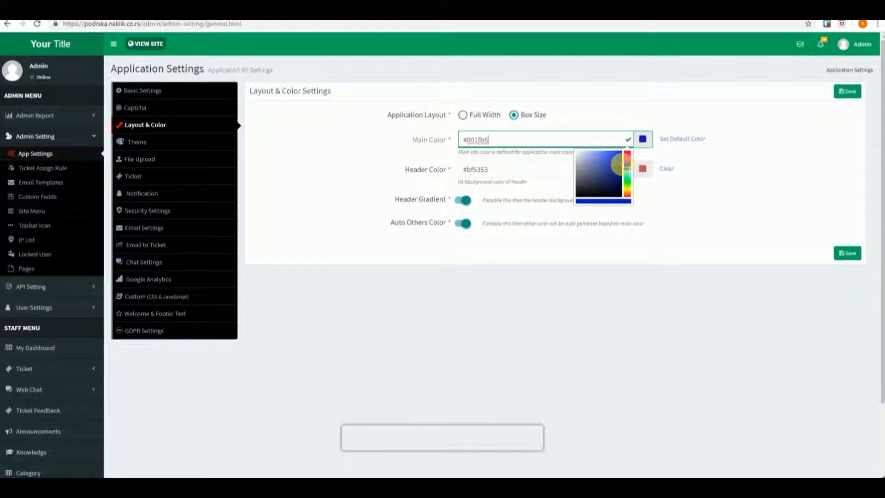
pyautogui.click(719, 164)
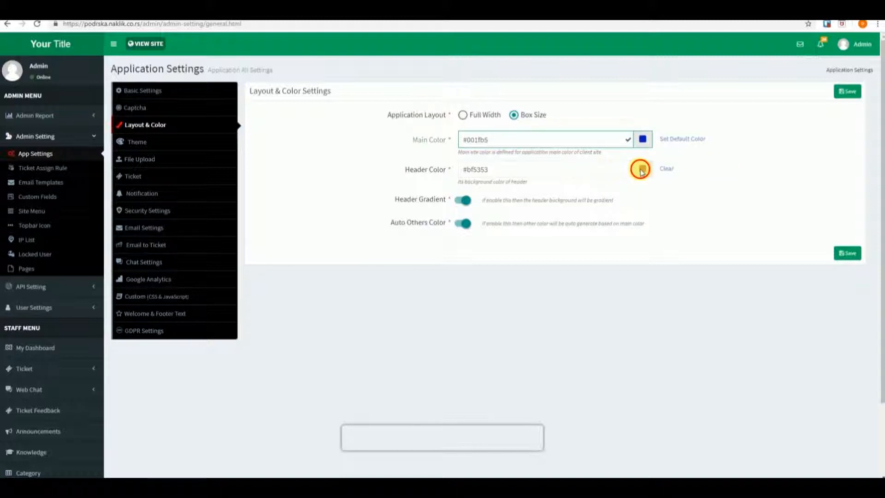
# Set the header color to blue #0e39cf and save the layout and color settings
pyautogui.click(620, 170)
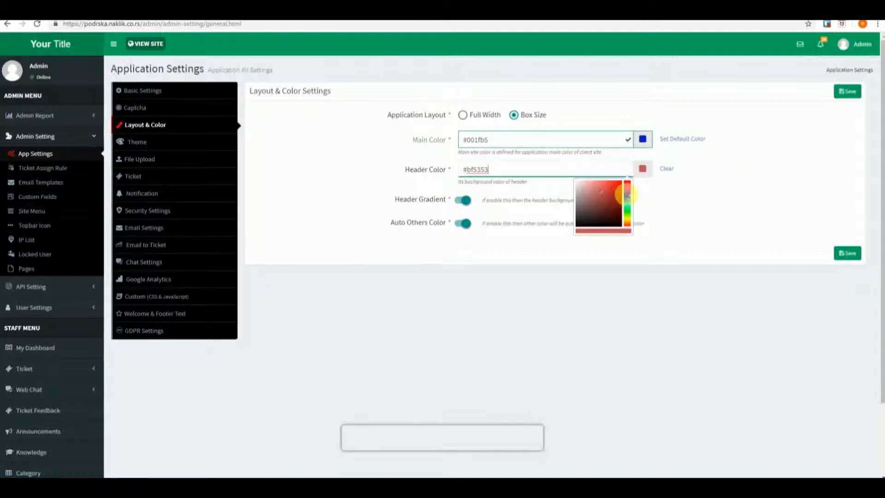
pyautogui.click(628, 197)
pyautogui.moveTo(610, 194); pyautogui.dragTo(618, 189)
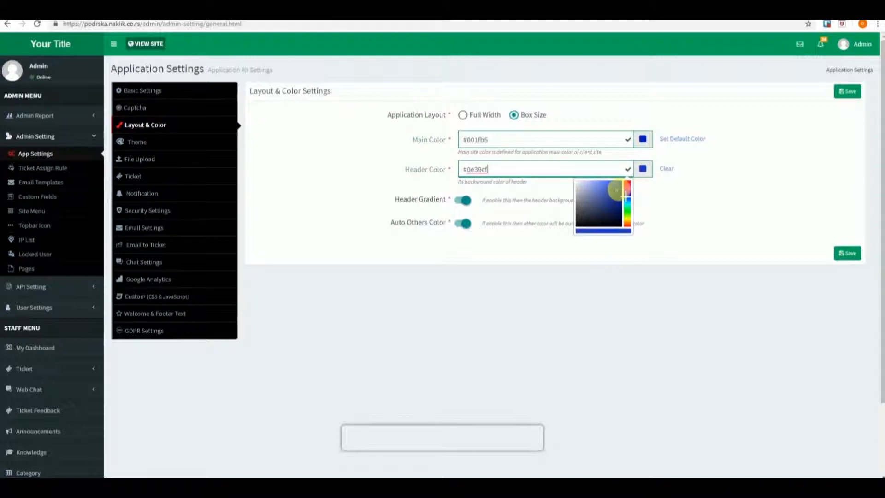
pyautogui.click(681, 201)
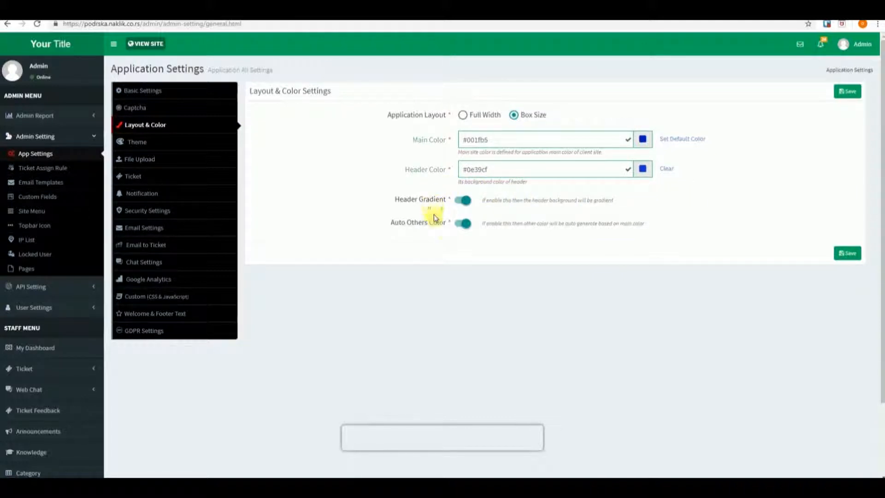
pyautogui.click(847, 254)
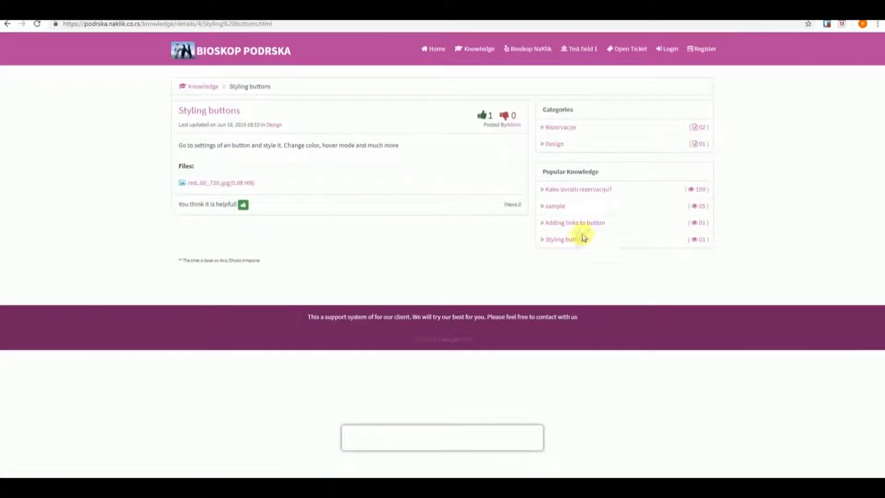
# Reload the "Styling buttons" article on the client site to check the title and colors, and return to the admin panel
pyautogui.click(583, 239)
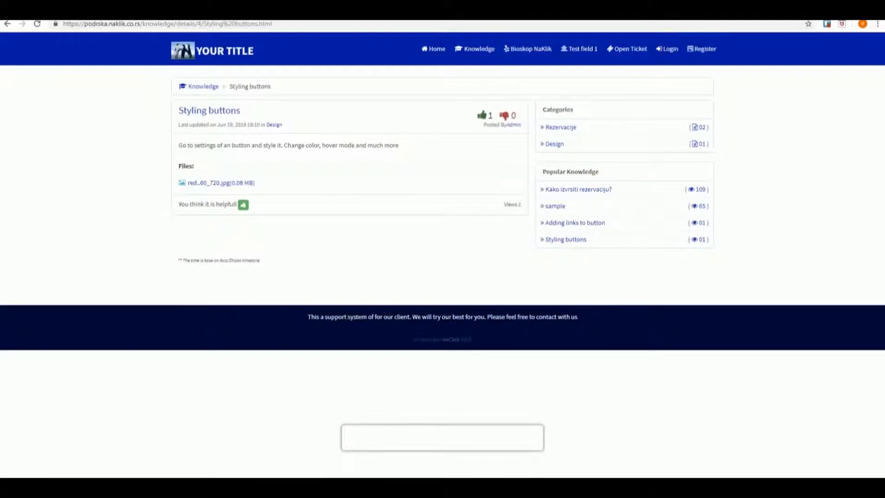
pyautogui.hotkey('ctrl', 'shift', 'Tab')
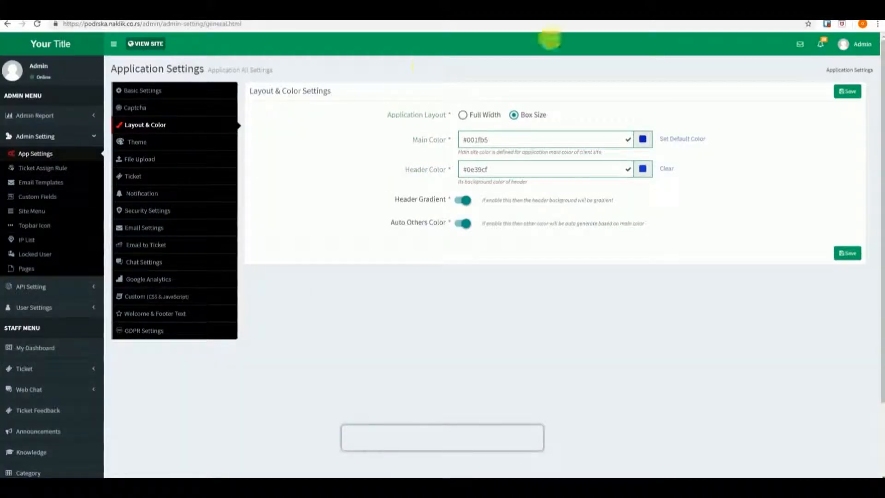
# Switch the application to the 2nd Theme in the theme settings and save the change
pyautogui.click(159, 143)
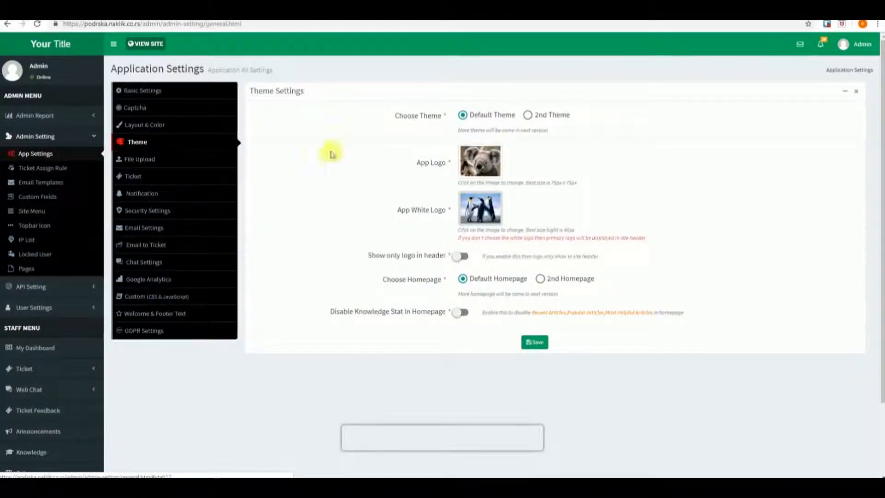
pyautogui.click(546, 115)
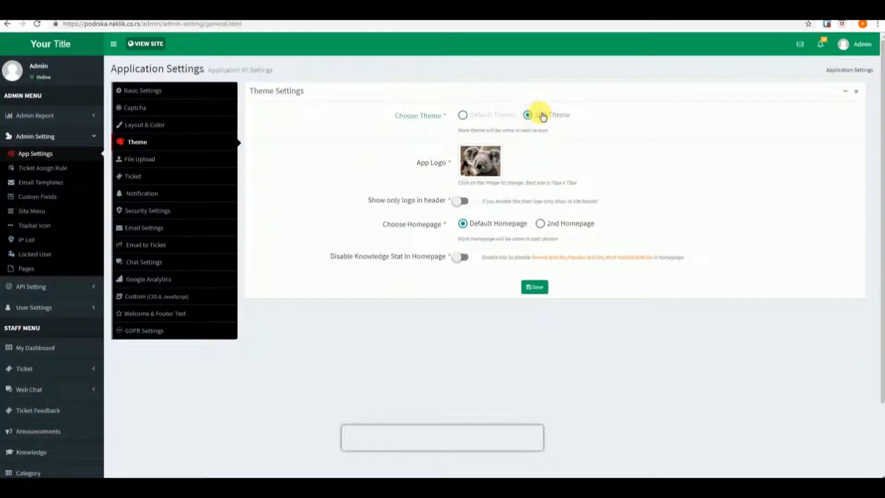
pyautogui.click(536, 286)
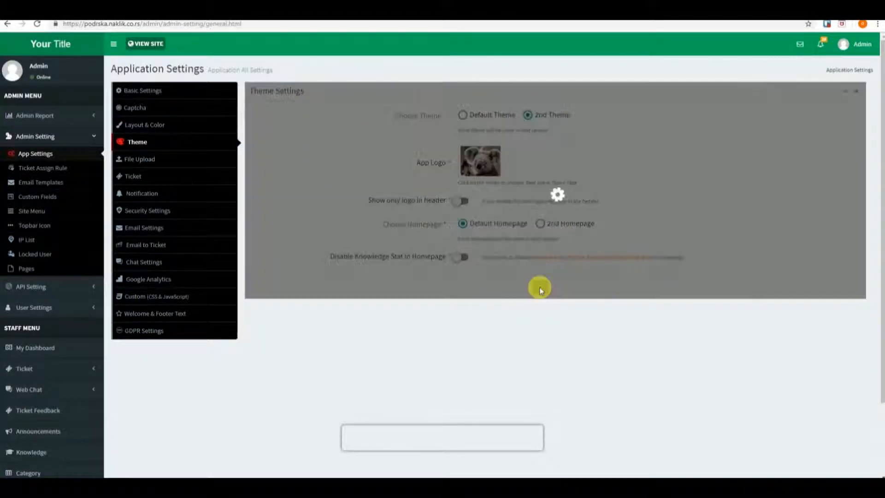
# Reload the "Styling buttons" article on the client site to check the theme, and return to the admin panel
pyautogui.click(737, 12)
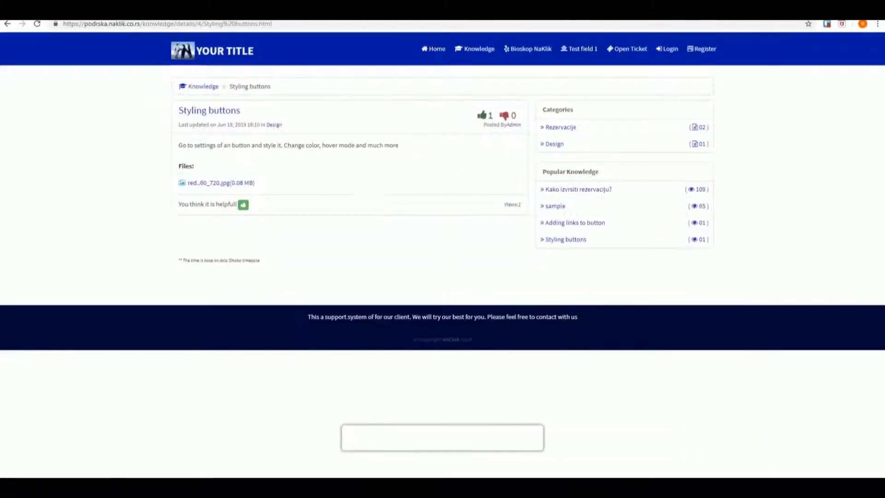
pyautogui.press('F5')
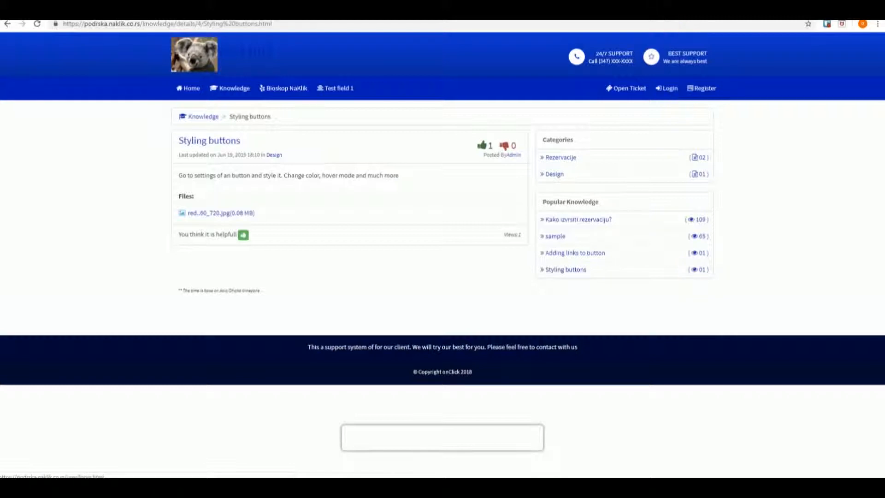
pyautogui.click(669, 11)
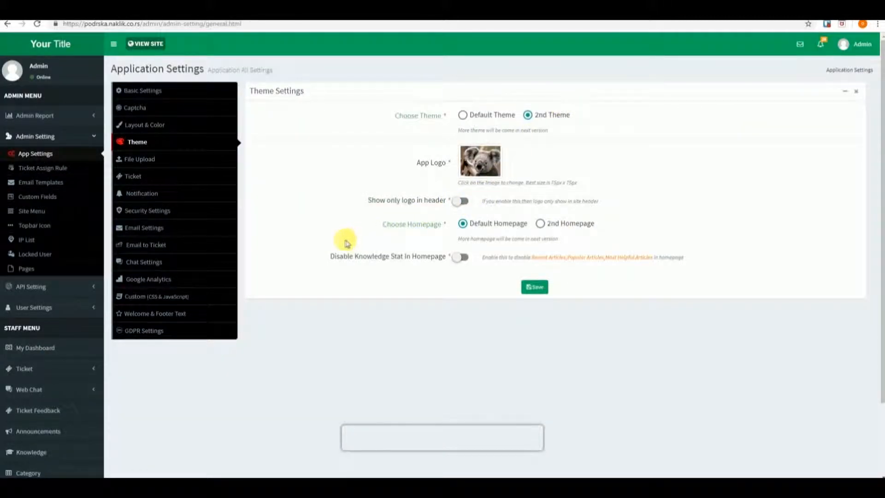
# Set the maximum upload file size to 90 MB in the file upload settings
pyautogui.click(164, 160)
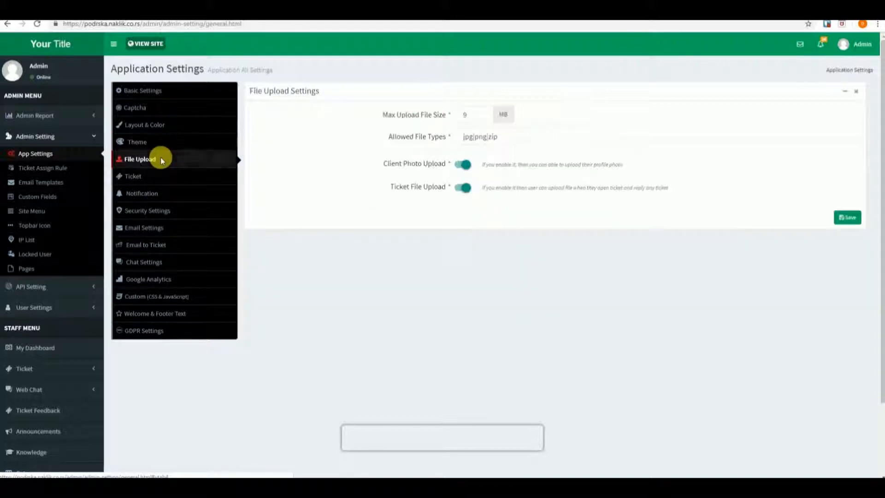
pyautogui.doubleClick(495, 115)
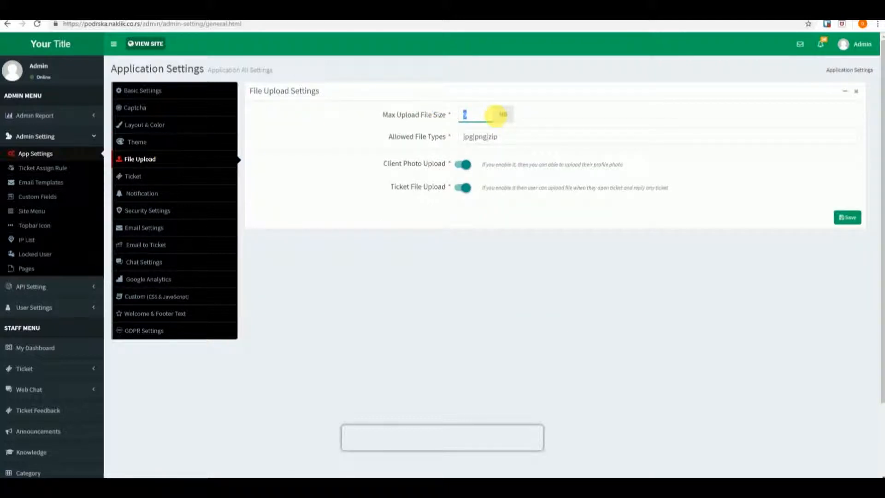
pyautogui.write('90')
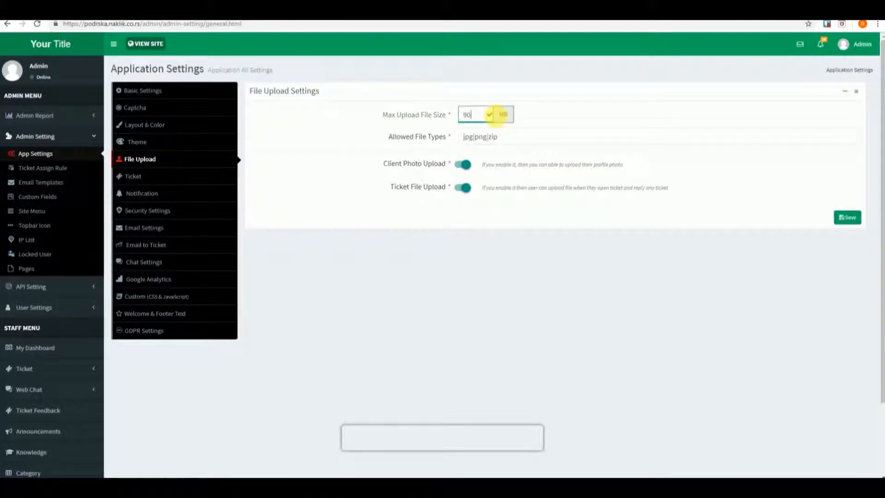
pyautogui.click(560, 140)
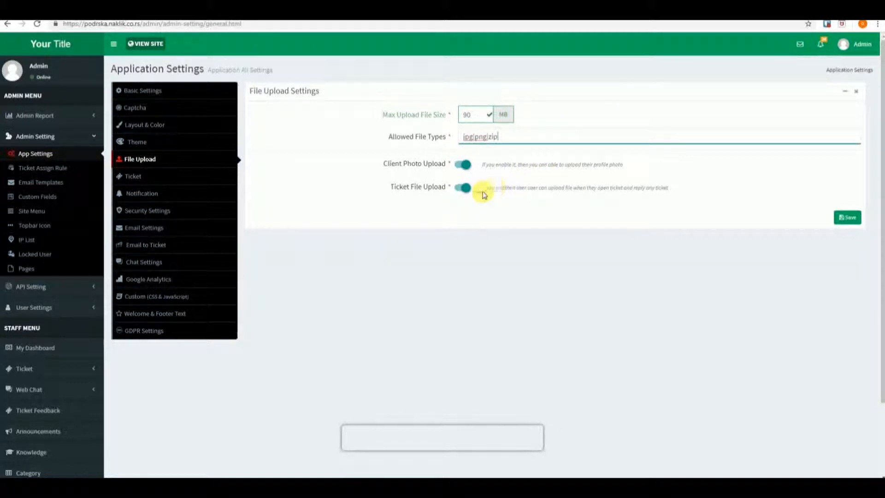
# Enable guest tickets in the ticket settings and save them
pyautogui.click(153, 177)
pyautogui.click(460, 116)
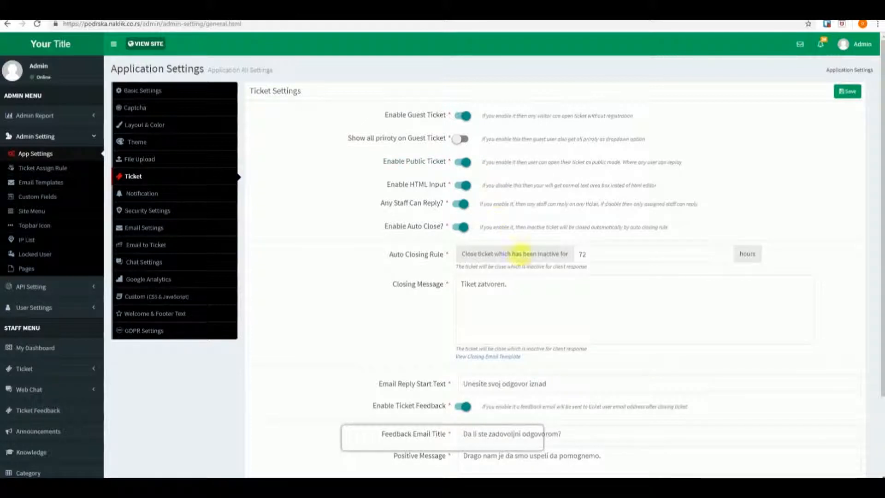
pyautogui.scroll(-3, 830, 324)
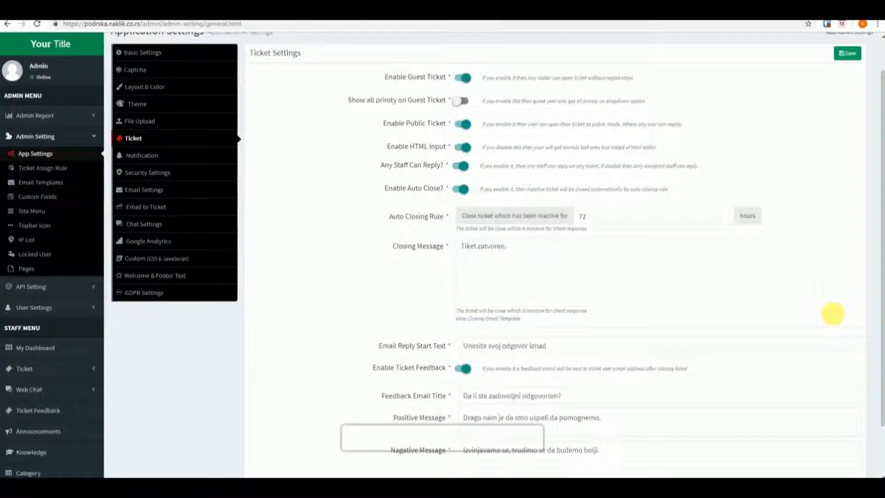
pyautogui.click(847, 431)
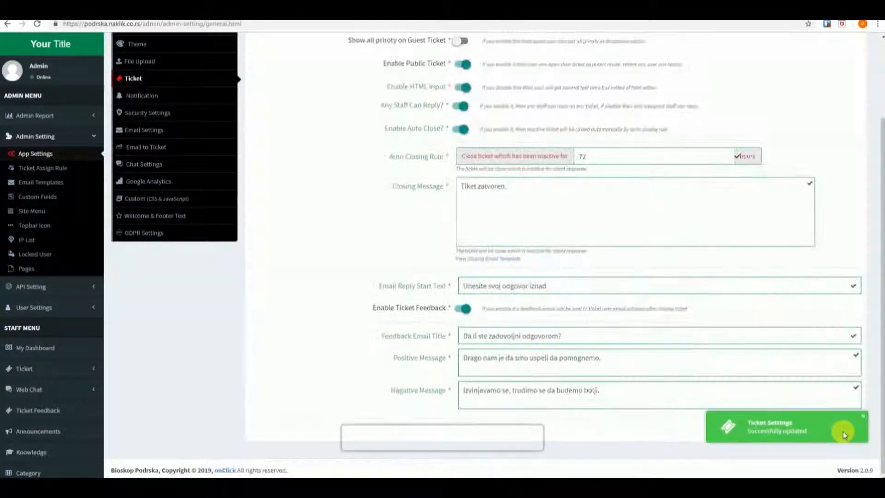
# Review the notification settings, toggling the ticket-open email alert on and back off, and look over the security settings
pyautogui.click(155, 93)
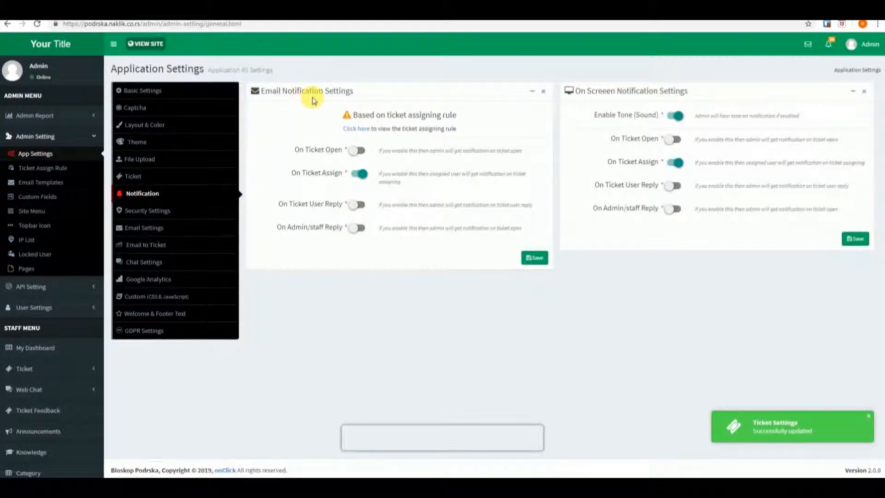
pyautogui.click(357, 153)
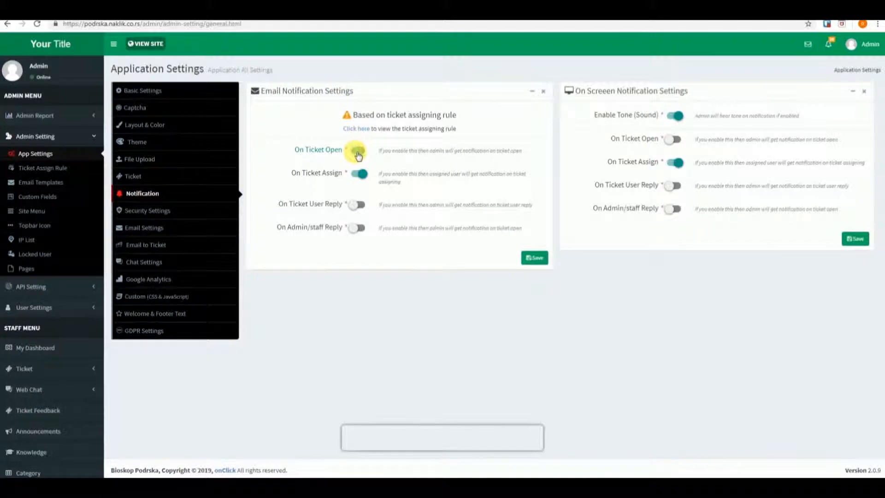
pyautogui.click(358, 155)
pyautogui.click(355, 206)
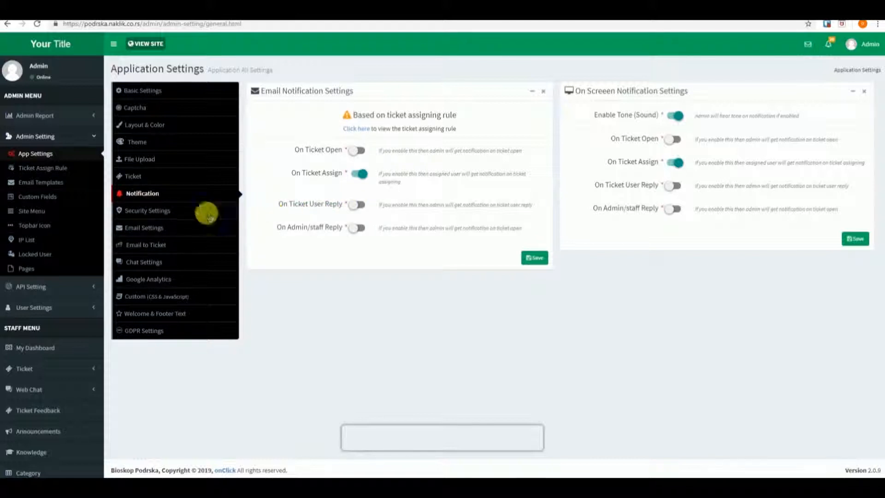
pyautogui.click(164, 212)
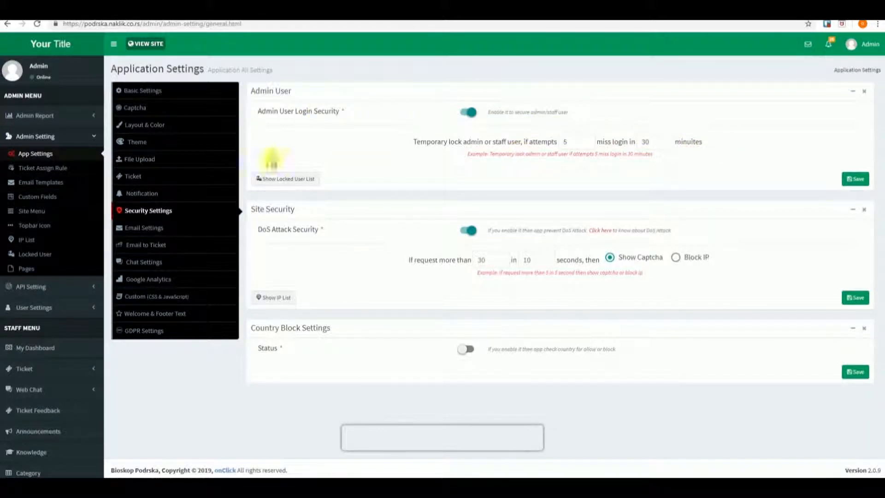
# Set the From Name to "Your Name" in the email settings and save them
pyautogui.click(170, 228)
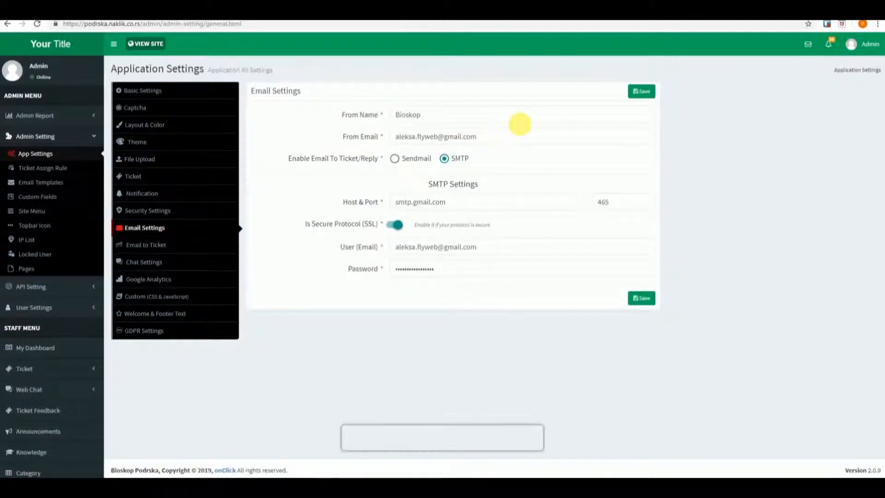
pyautogui.doubleClick(527, 122)
pyautogui.write('Yo')
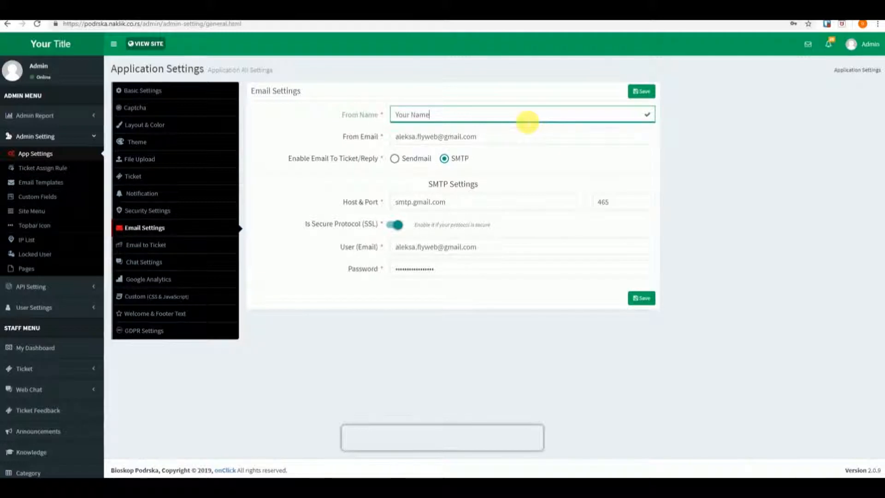
pyautogui.write('ur Name')
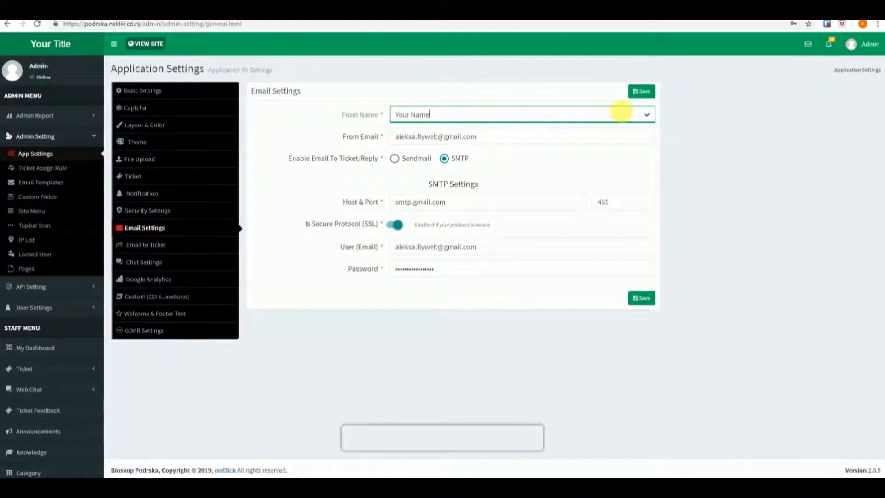
pyautogui.click(636, 92)
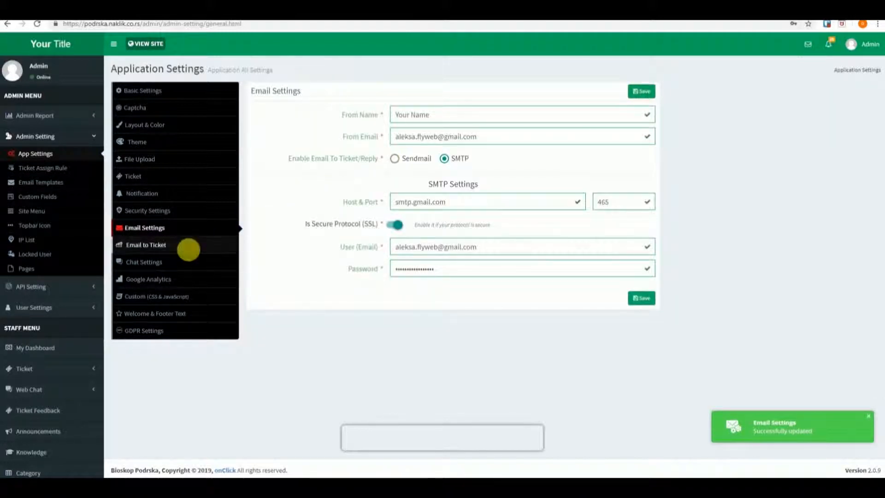
# Examine the email-to-ticket settings and compare the Pro, Facebook and Default chat types, ending on Default Chat
pyautogui.click(159, 250)
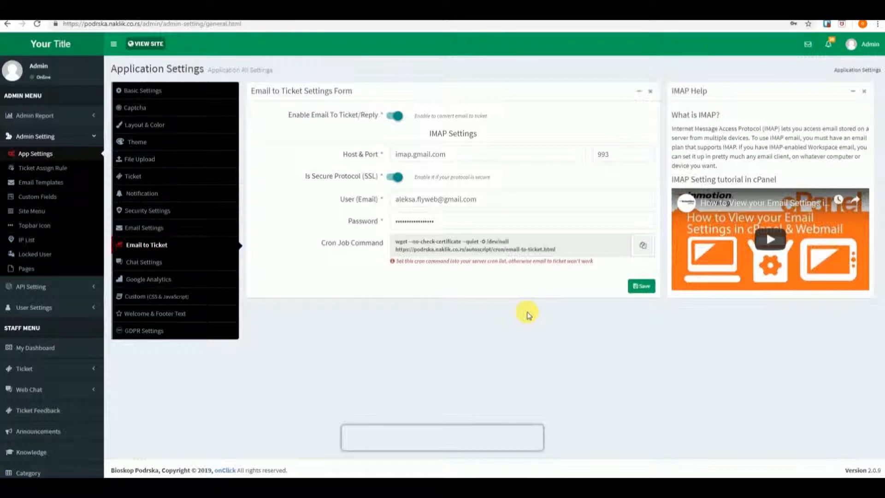
pyautogui.click(136, 262)
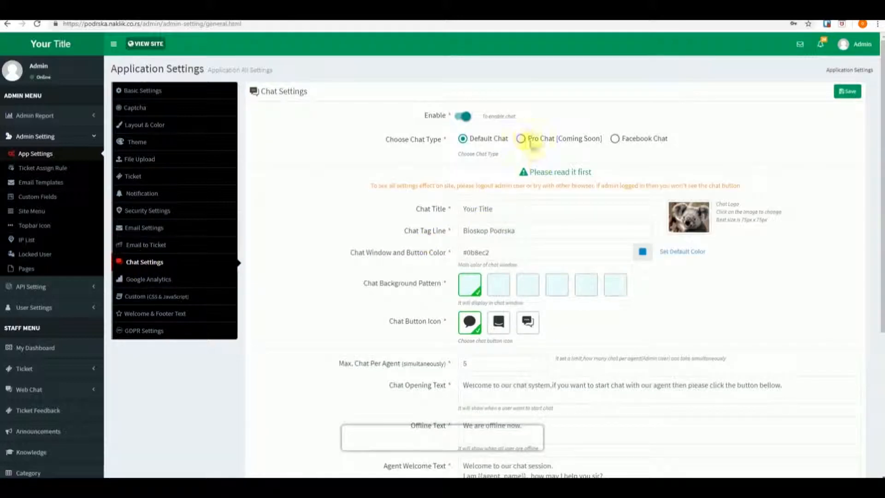
pyautogui.click(522, 138)
pyautogui.click(617, 138)
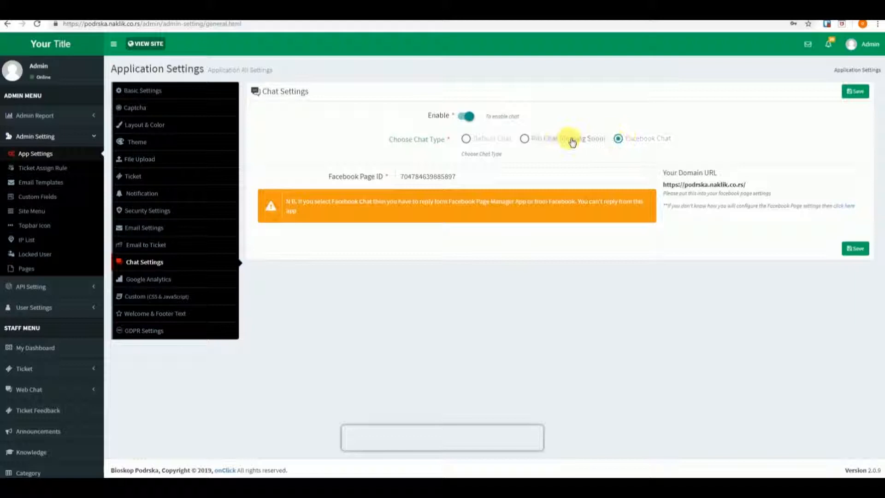
pyautogui.click(524, 139)
pyautogui.click(459, 138)
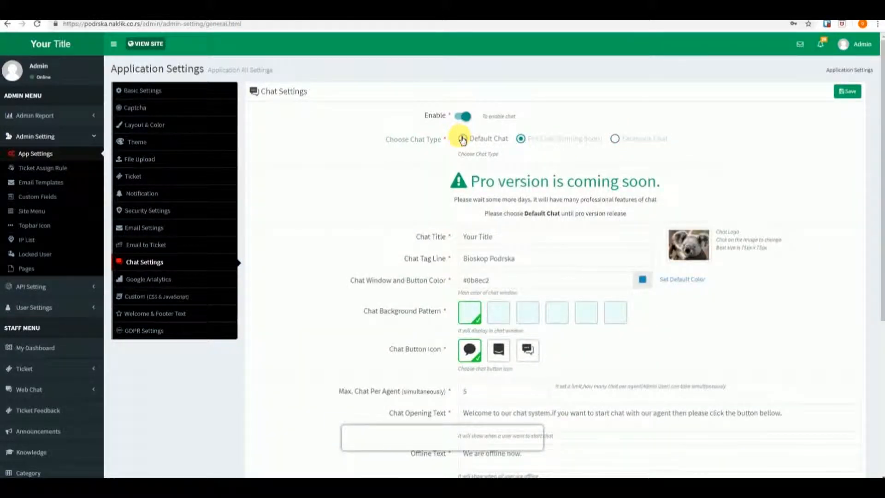
# Choose the third chat button icon, the double speech bubbles, and save the chat settings
pyautogui.scroll(-3, 525, 202)
pyautogui.click(499, 184)
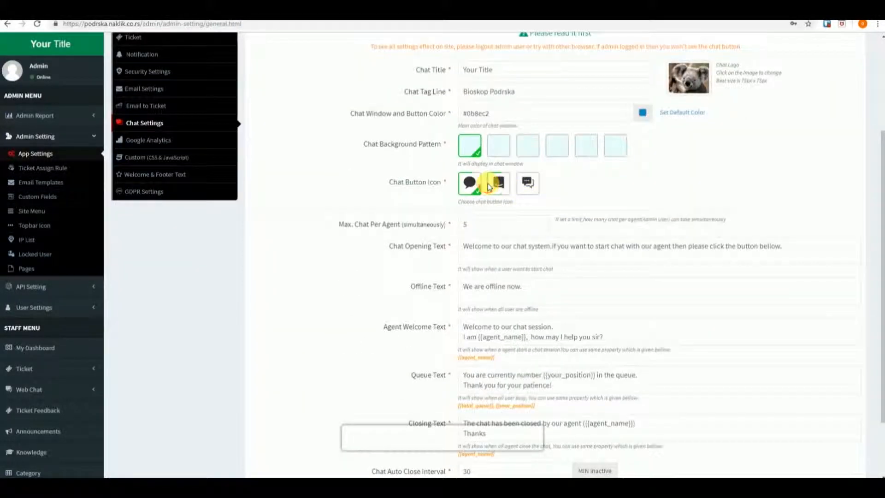
pyautogui.click(522, 188)
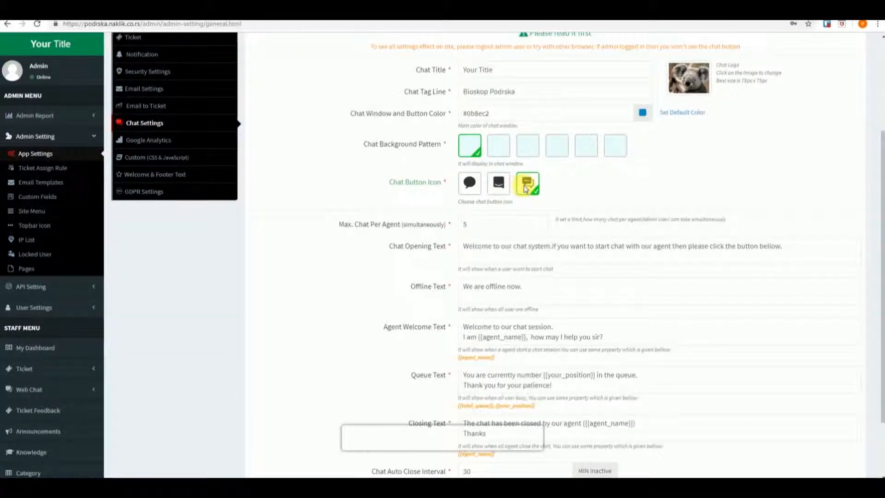
pyautogui.scroll(-2, 524, 189)
pyautogui.click(850, 431)
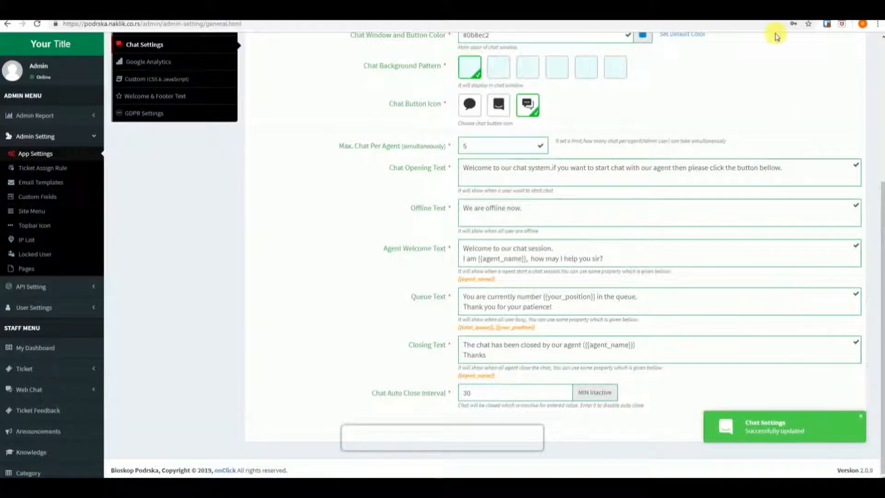
# Log in to the client site with the client's e-mail, account password and captcha code, and open the chat window
pyautogui.click(763, 11)
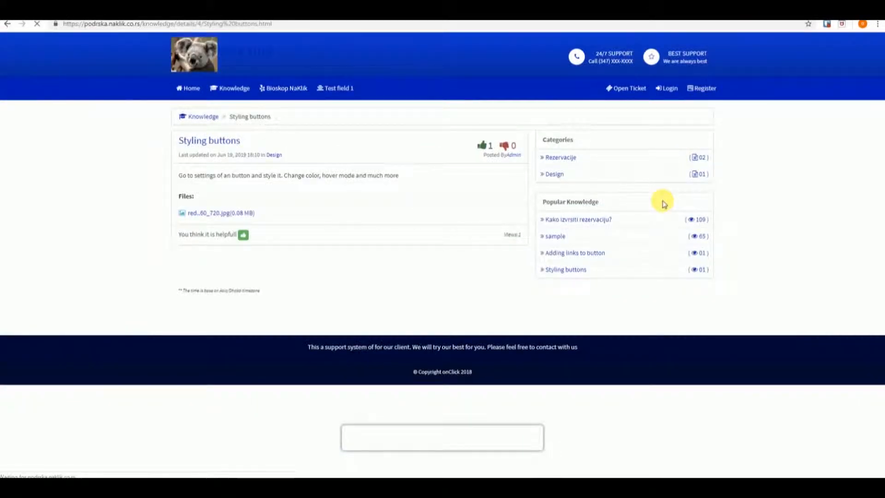
pyautogui.click(666, 88)
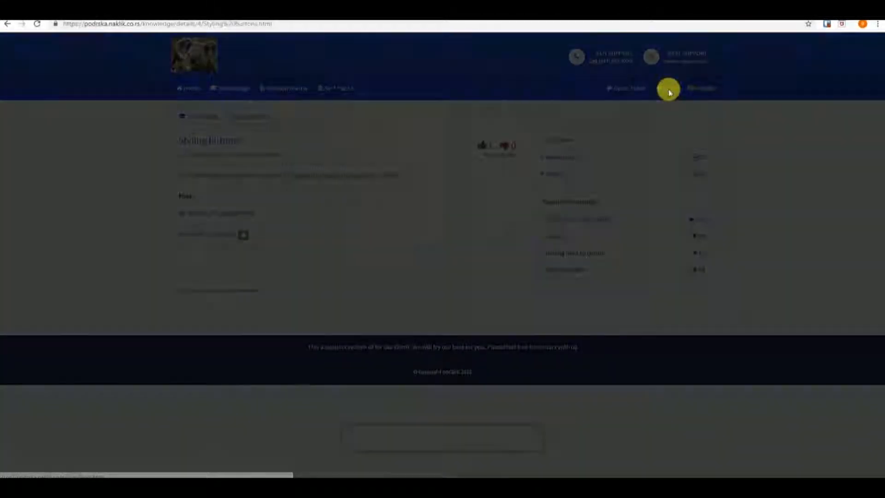
pyautogui.click(395, 115)
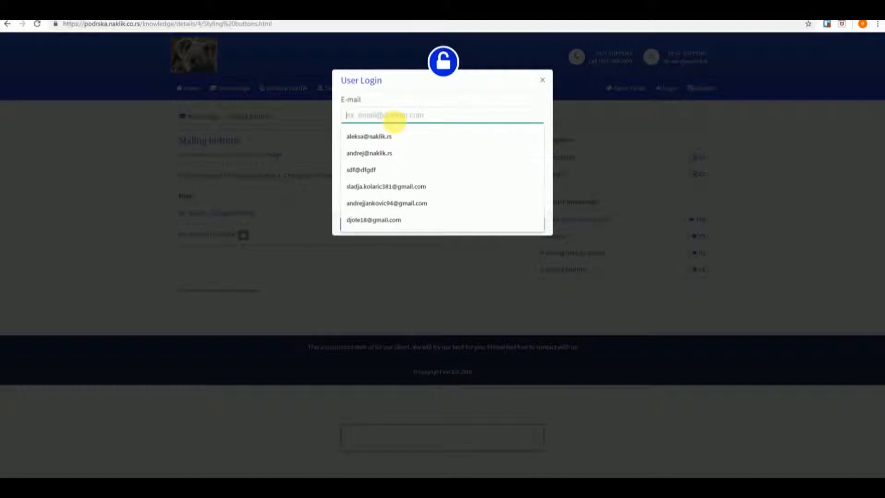
pyautogui.click(382, 153)
pyautogui.write('•••••••••')
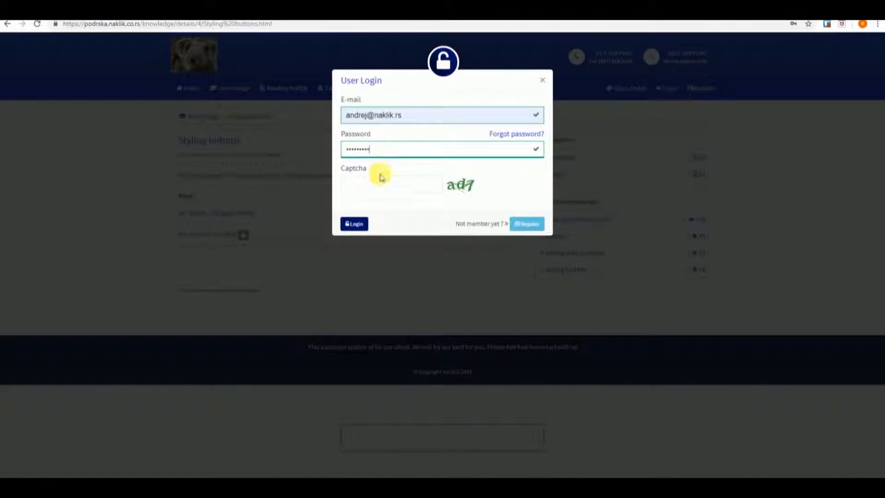
pyautogui.click(381, 184)
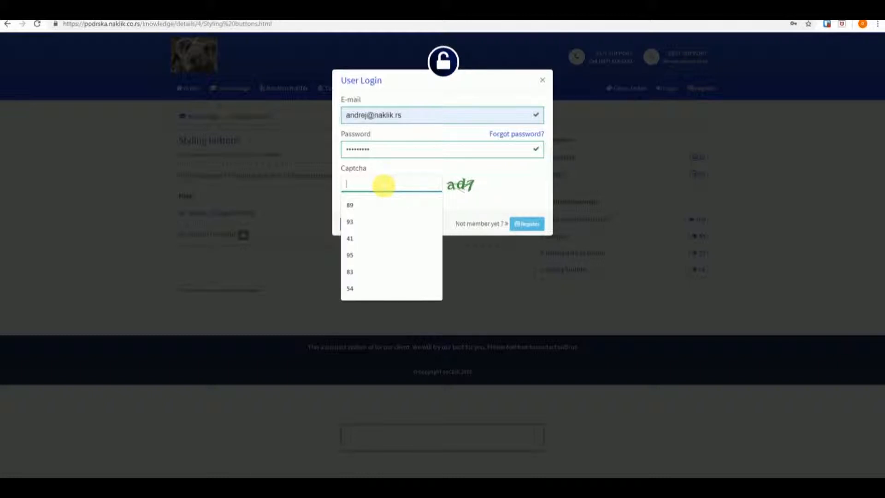
pyautogui.write('ad7')
pyautogui.click(362, 224)
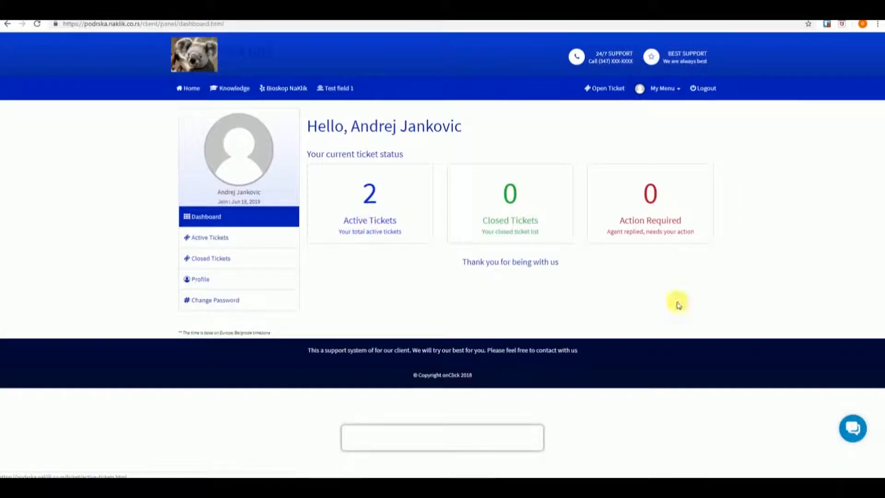
pyautogui.click(857, 431)
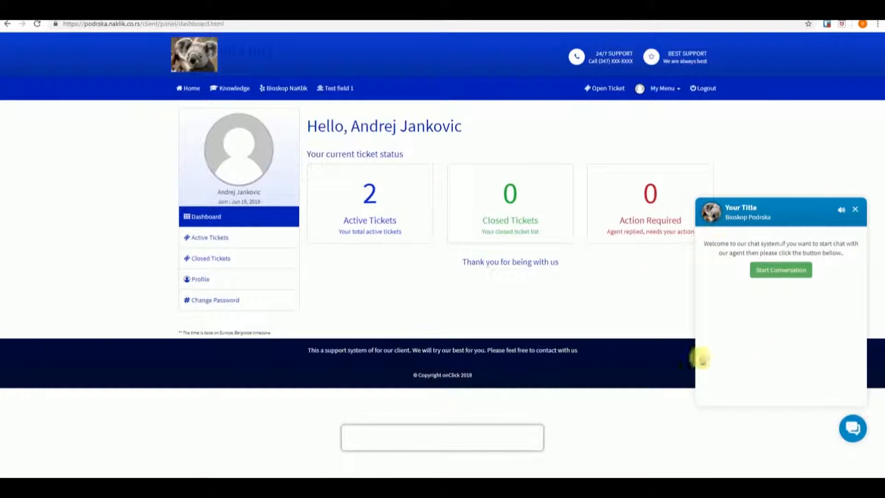
# Close the client chat window and view the Google Analytics settings in the admin application settings
pyautogui.click(856, 210)
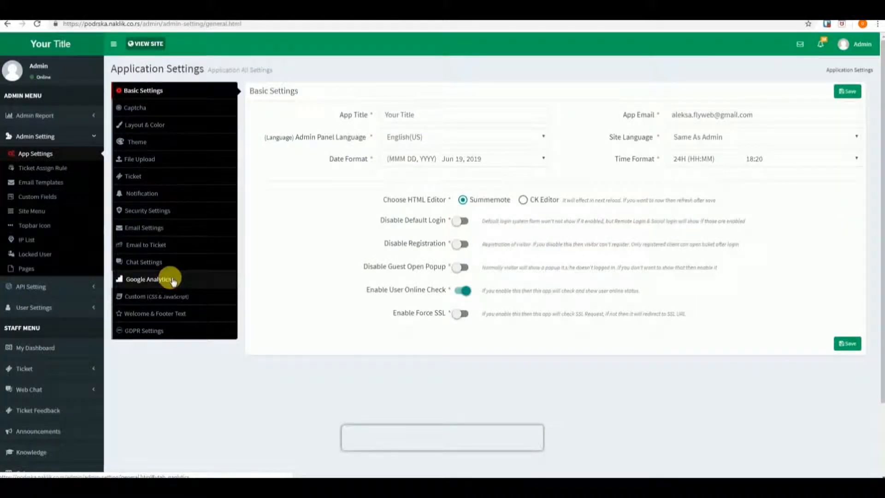
pyautogui.click(173, 280)
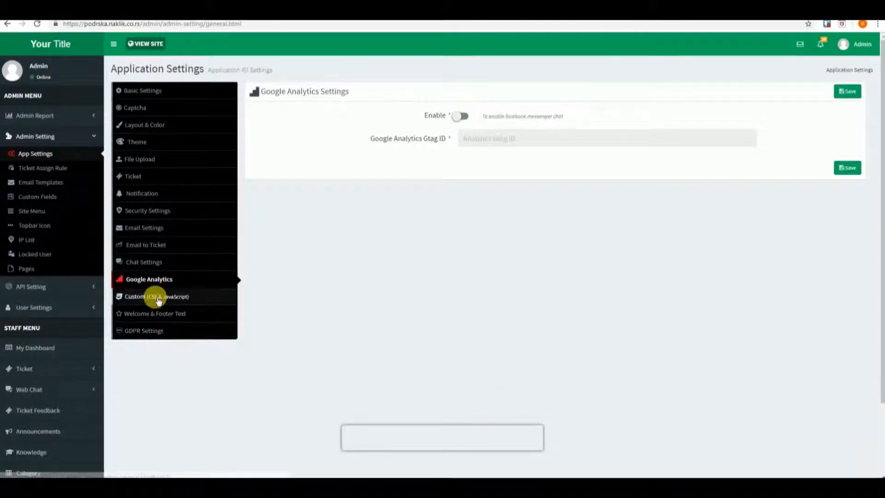
# Change the expected answer time in the application's Welcome Message to 1h
pyautogui.click(149, 314)
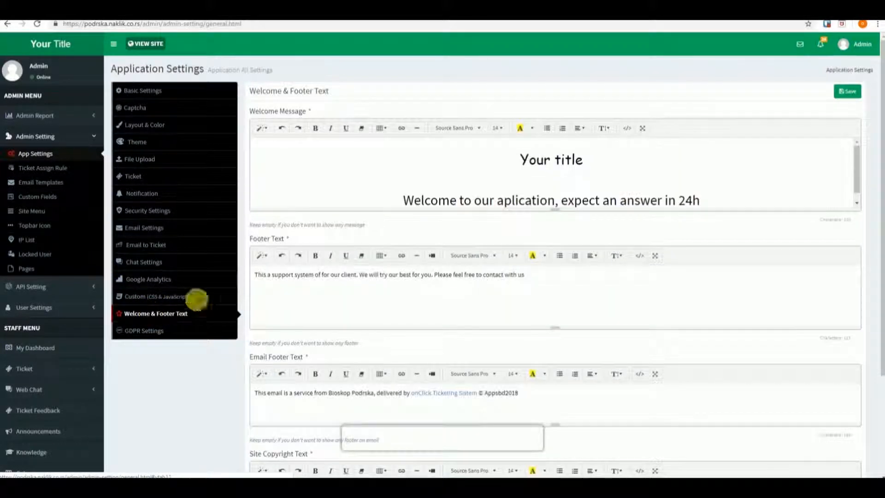
pyautogui.moveTo(463, 197); pyautogui.dragTo(697, 196)
pyautogui.doubleClick(690, 192)
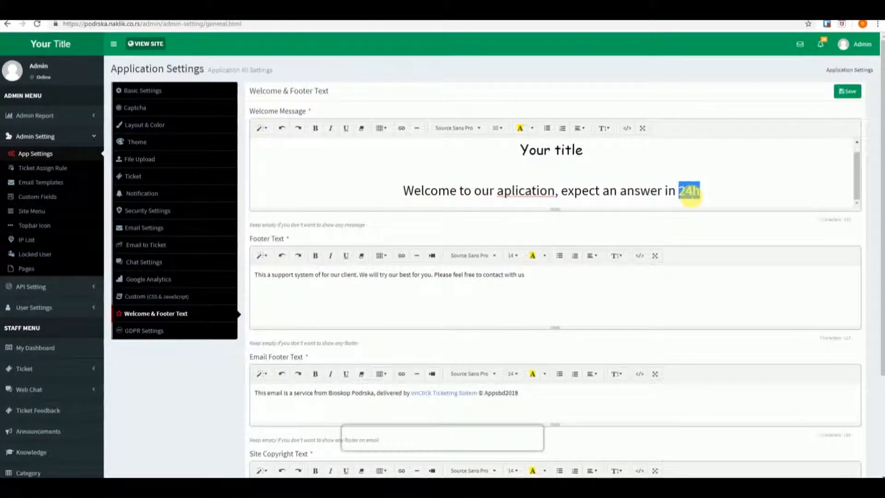
pyautogui.write('1h')
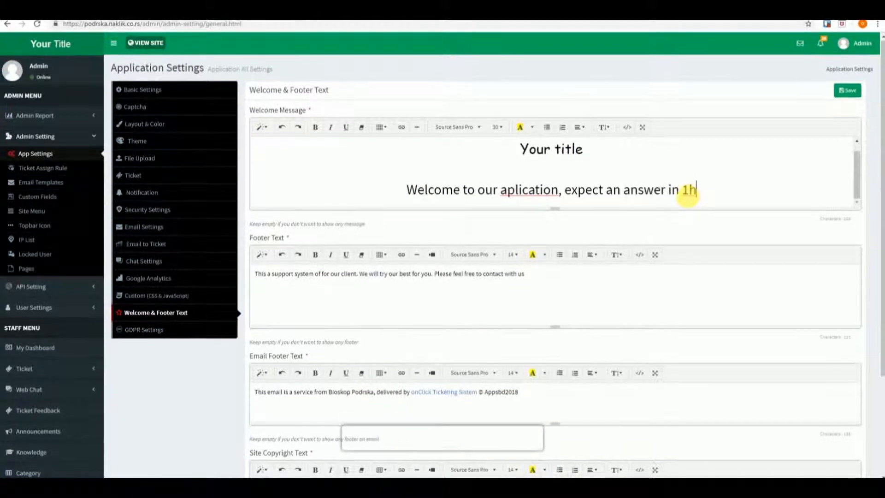
# Replace "Bioskop Podrska" in the Email Footer Text with "Your support" and save the welcome and footer texts
pyautogui.scroll(-3, 687, 193)
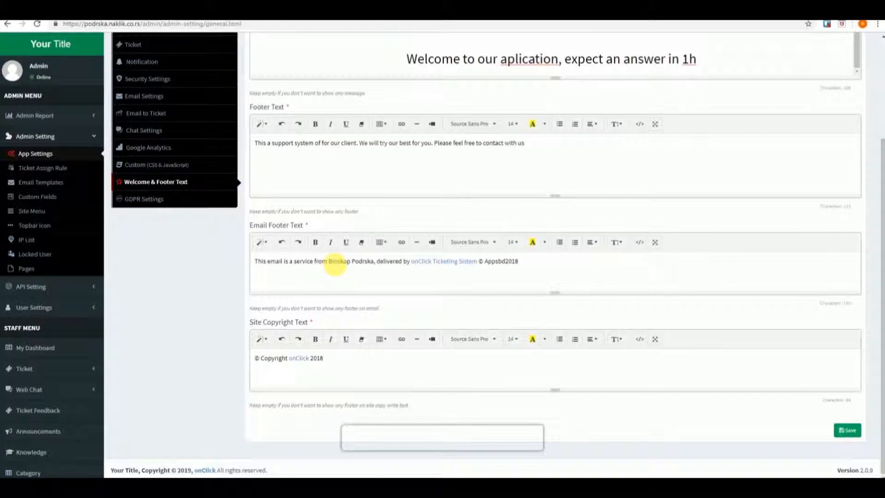
pyautogui.moveTo(329, 261); pyautogui.dragTo(373, 263)
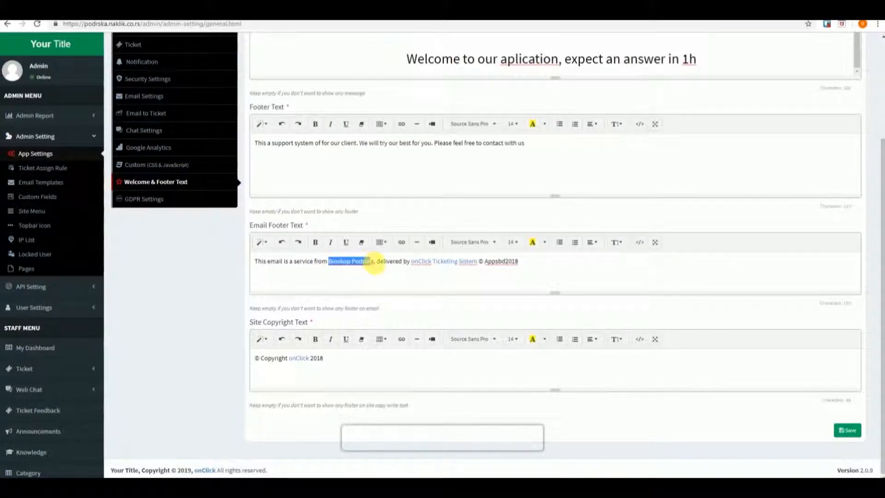
pyautogui.write('Your')
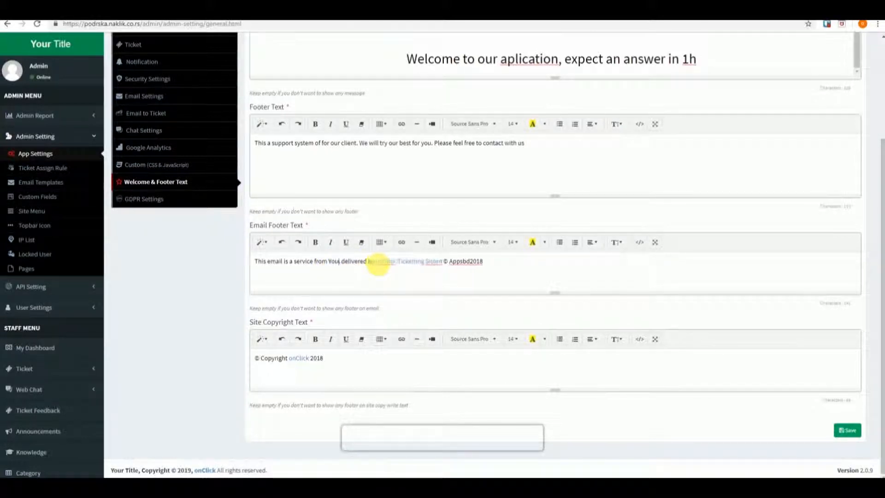
pyautogui.write(' support')
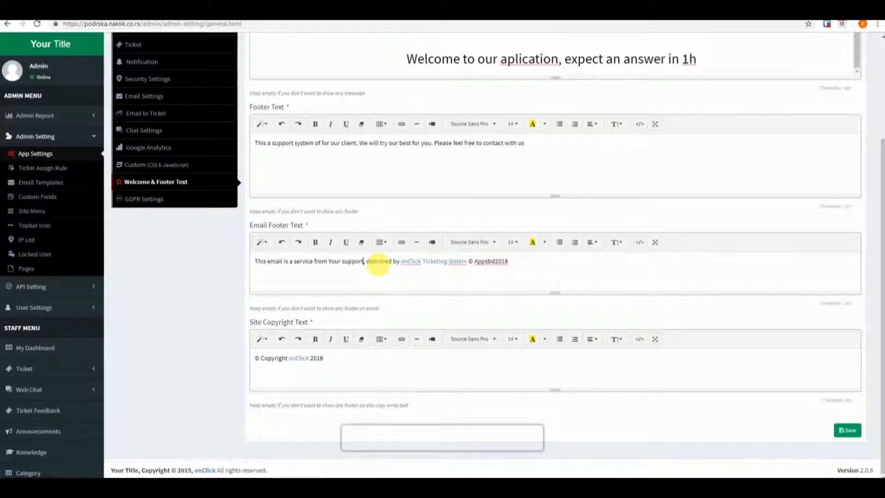
pyautogui.write(',')
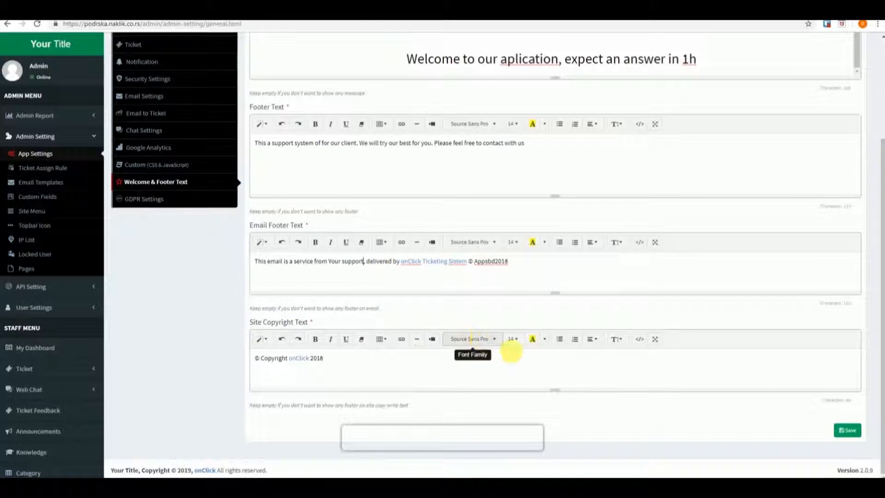
pyautogui.scroll(3, 595, 353)
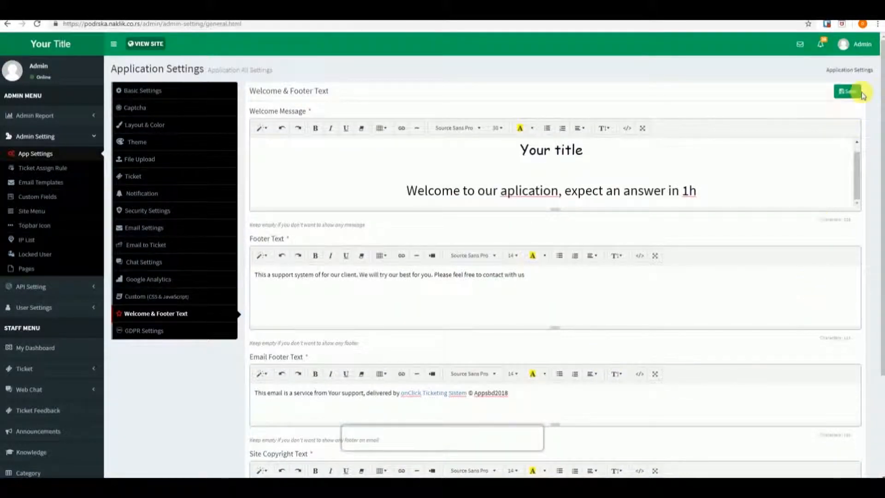
pyautogui.click(848, 91)
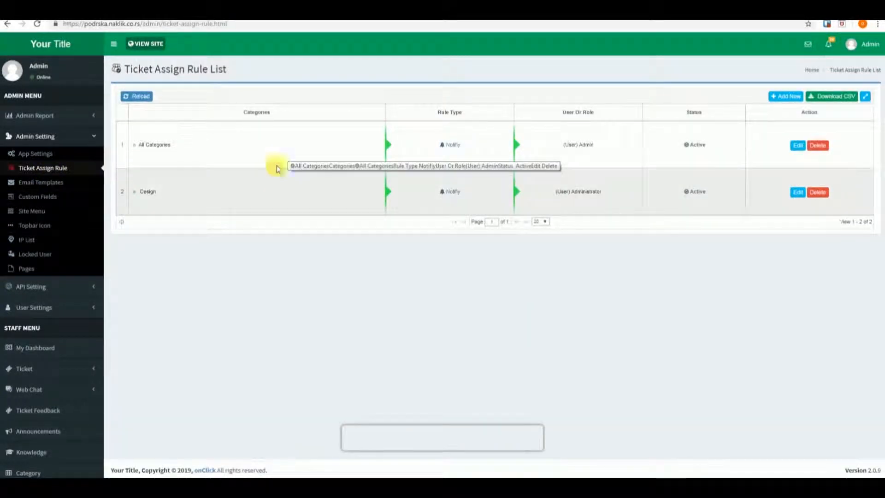
# Add and save a ticket assign rule of type Notify for the Network problems category with Admin as the user
pyautogui.click(784, 98)
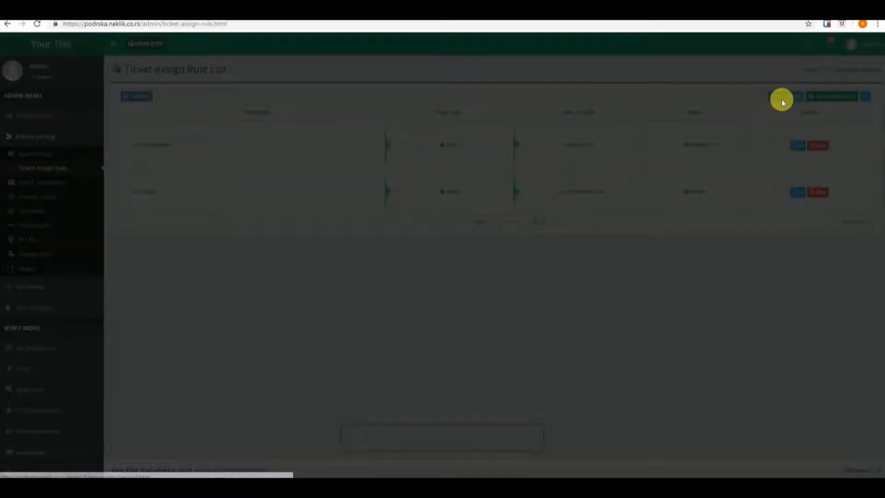
pyautogui.click(375, 108)
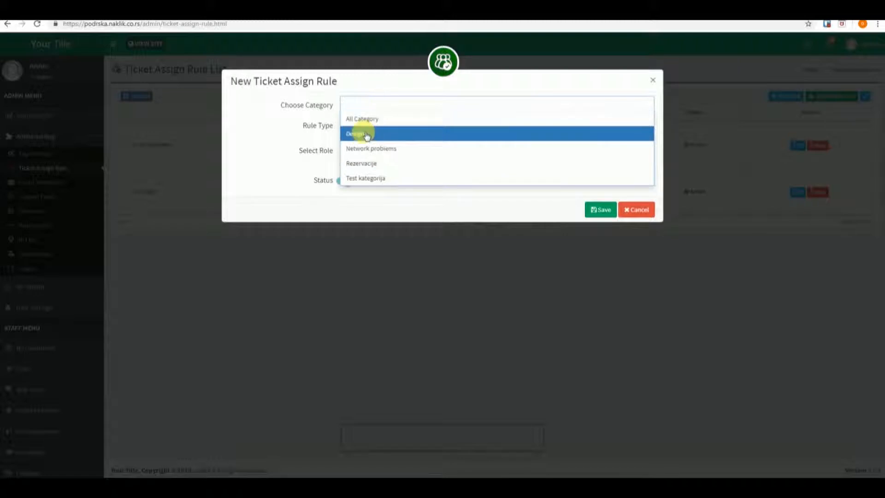
pyautogui.click(362, 150)
pyautogui.click(385, 126)
pyautogui.click(386, 152)
pyautogui.click(376, 184)
pyautogui.click(494, 153)
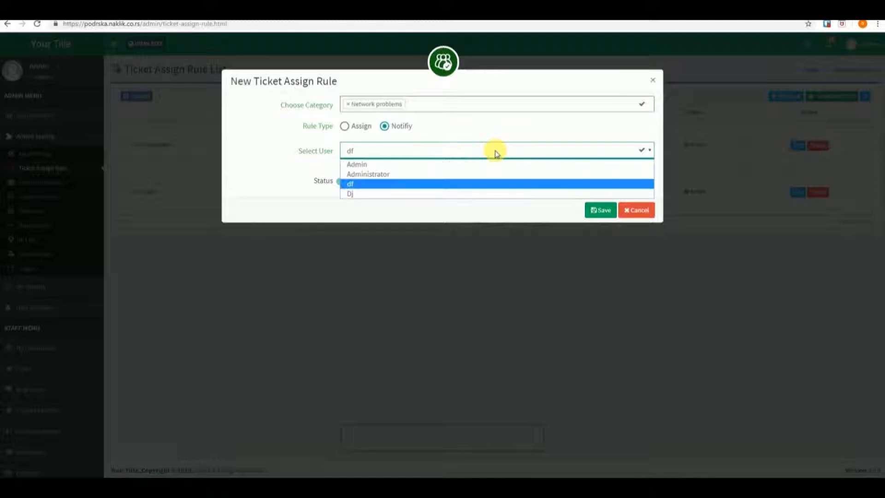
pyautogui.click(475, 165)
pyautogui.click(591, 211)
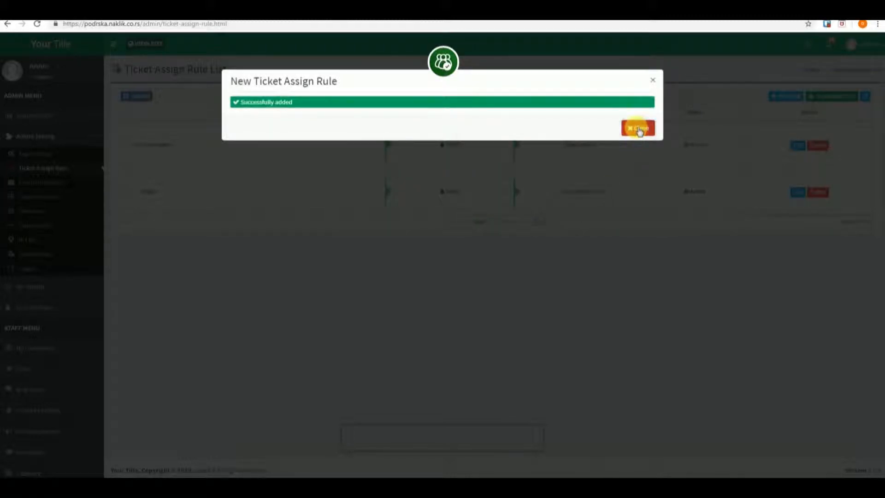
pyautogui.click(636, 128)
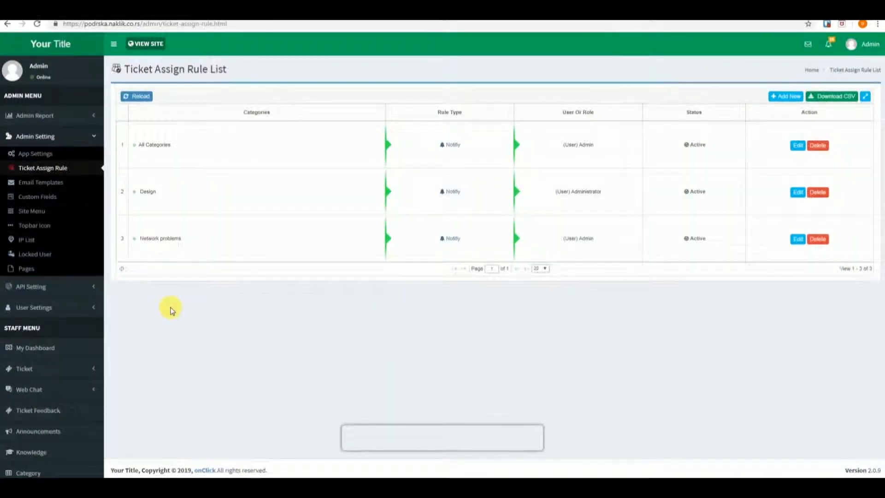
# View the email templates and examine the "Admin or Staff Welcome message-New User" template, then close it
pyautogui.click(52, 184)
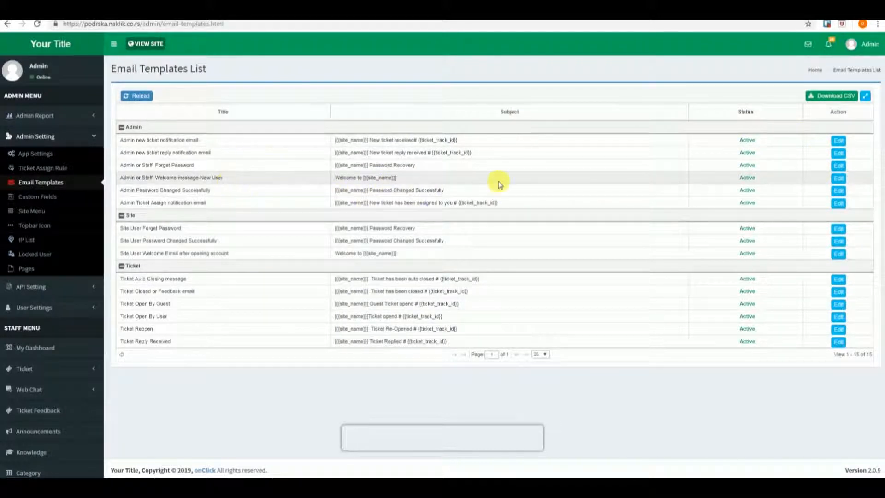
pyautogui.click(837, 178)
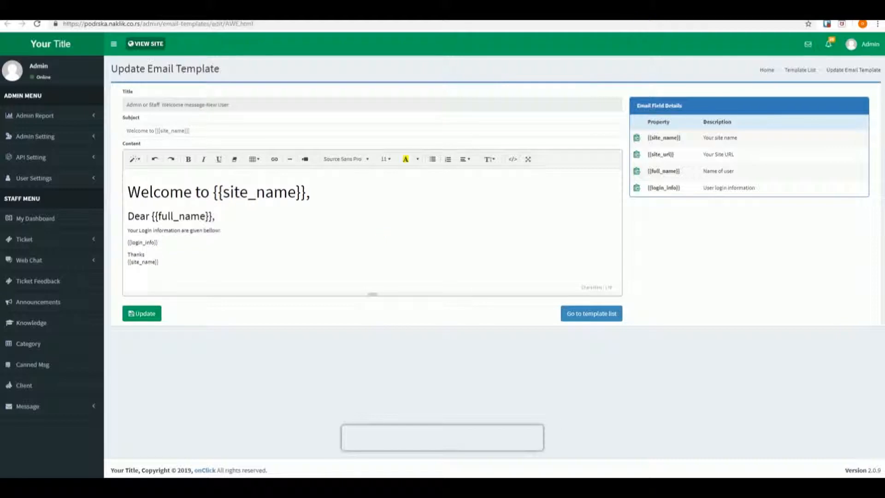
pyautogui.hotkey('ctrl', 'w')
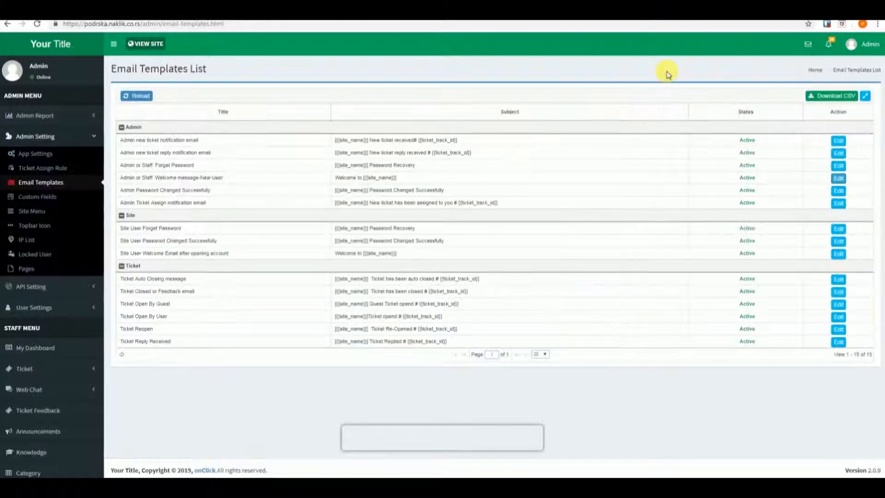
# Start a new custom field with the label "Laringhitis" and the help text "text"
pyautogui.click(42, 197)
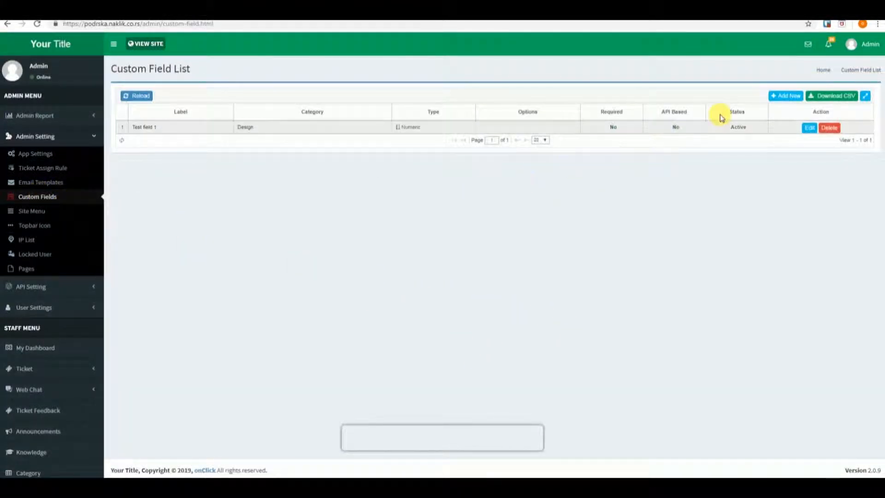
pyautogui.click(787, 95)
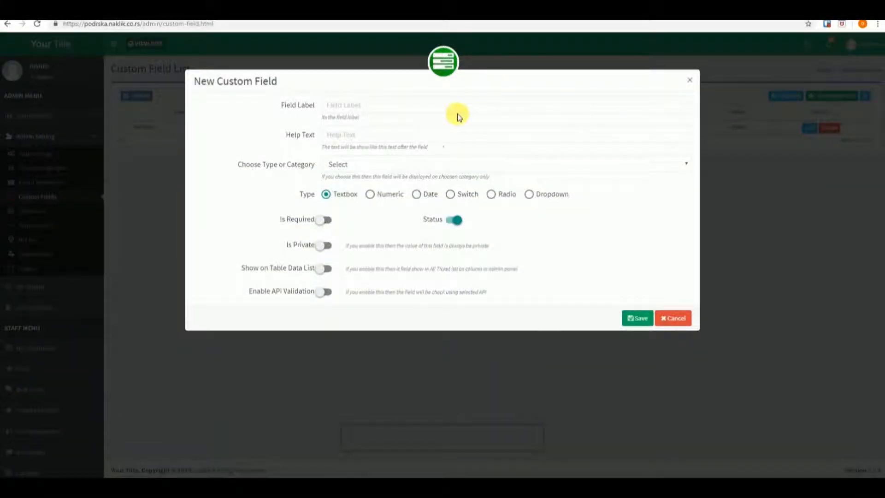
pyautogui.click(411, 105)
pyautogui.click(399, 142)
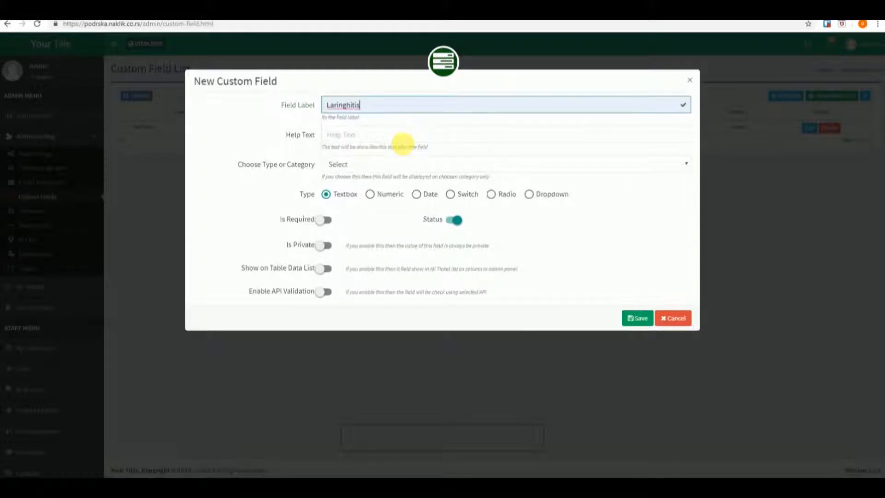
pyautogui.click(402, 143)
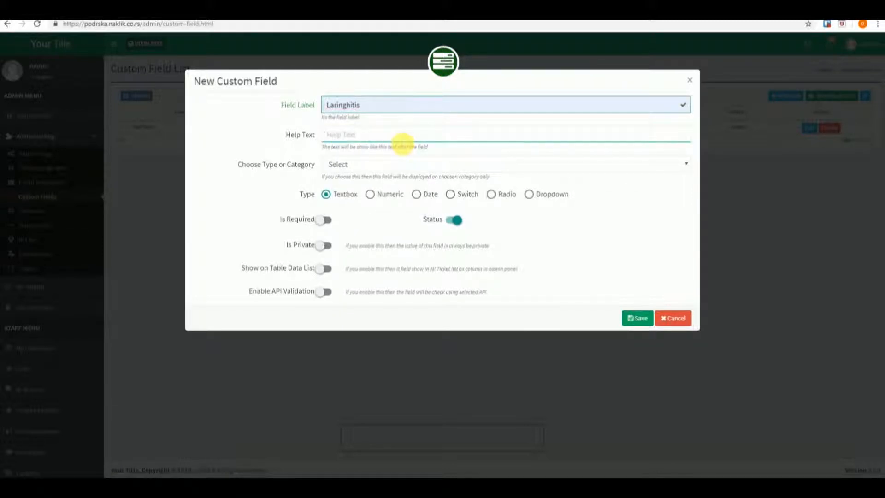
pyautogui.write('te')
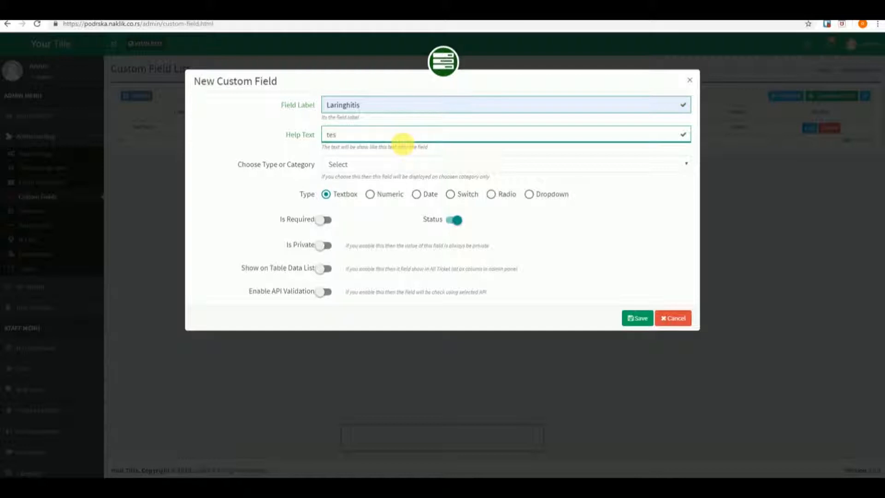
pyautogui.write('xt')
# Assign the new custom field to Network problems, make it a required Date field, and save it
pyautogui.click(371, 165)
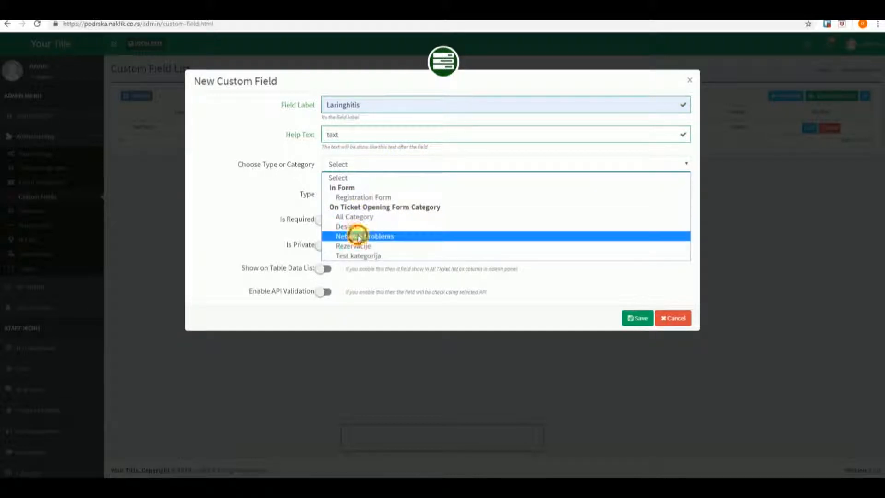
pyautogui.click(362, 236)
pyautogui.click(417, 195)
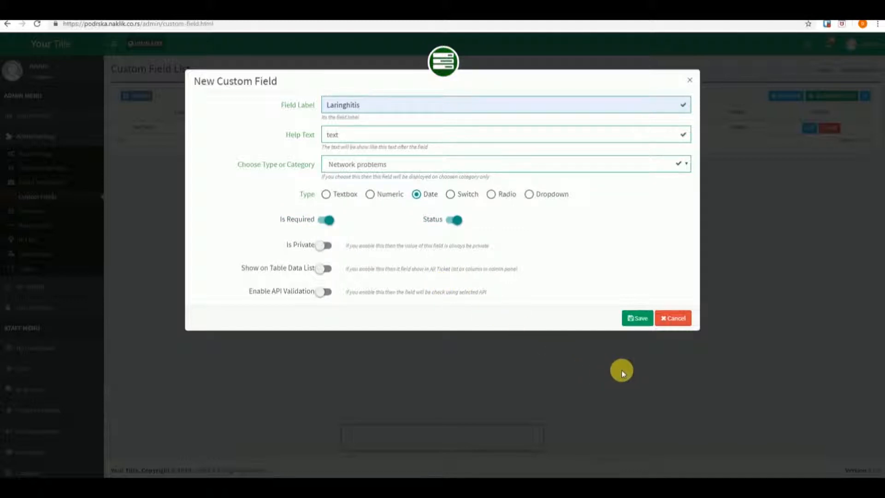
pyautogui.click(636, 318)
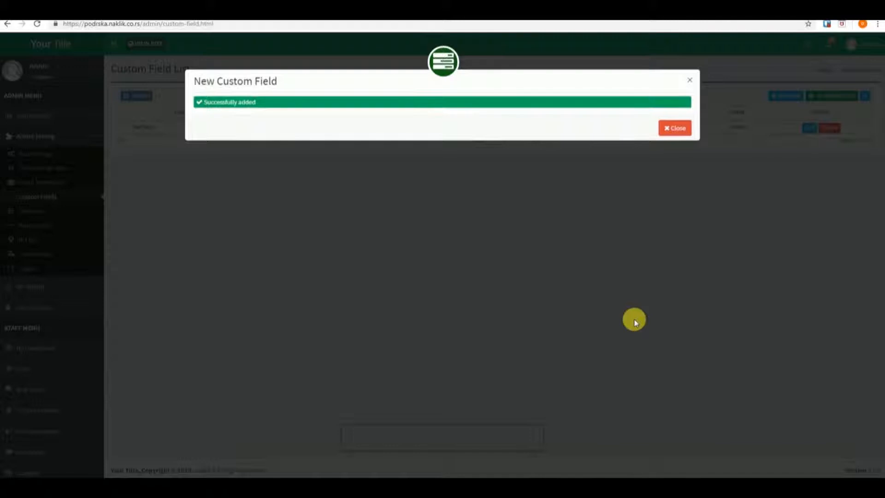
pyautogui.click(676, 128)
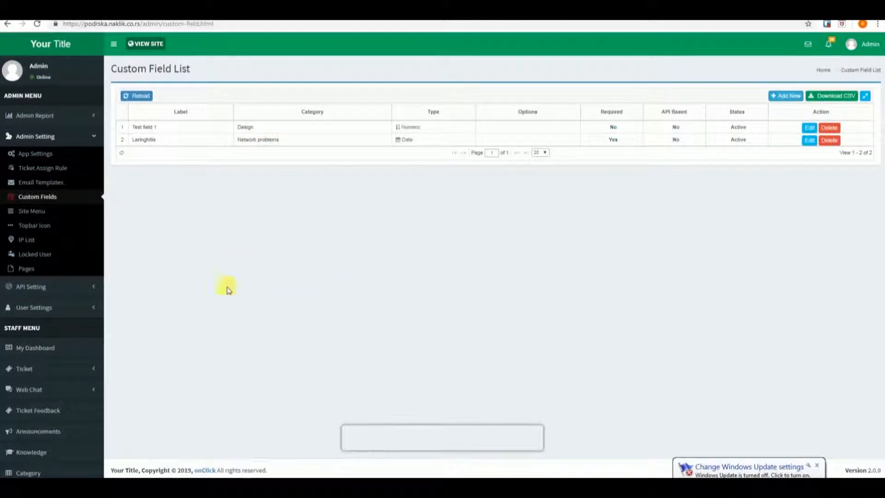
# Start a new site menu item titled "test4" of type Page that points to the Basic page
pyautogui.click(32, 214)
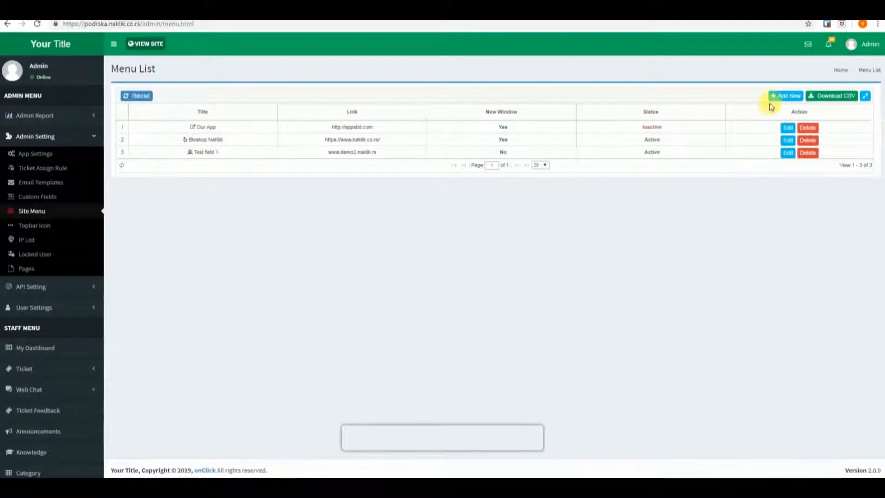
pyautogui.click(779, 95)
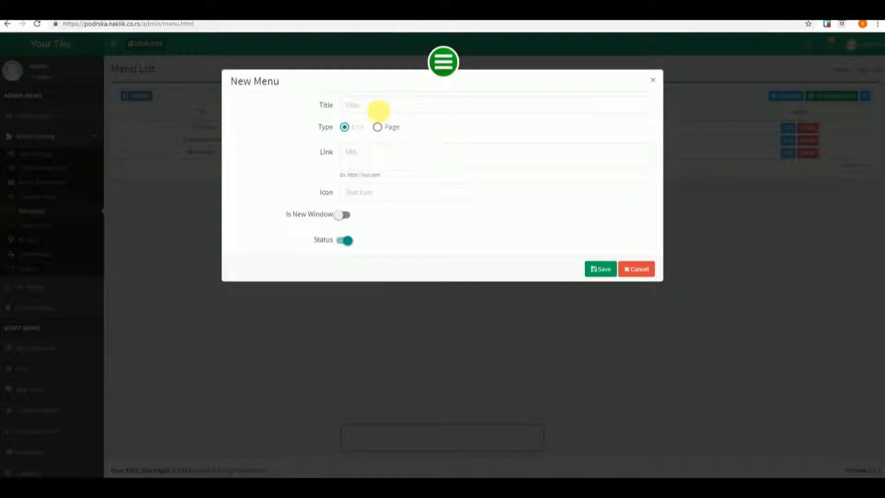
pyautogui.click(382, 109)
pyautogui.write('test4')
pyautogui.click(381, 110)
pyautogui.click(380, 127)
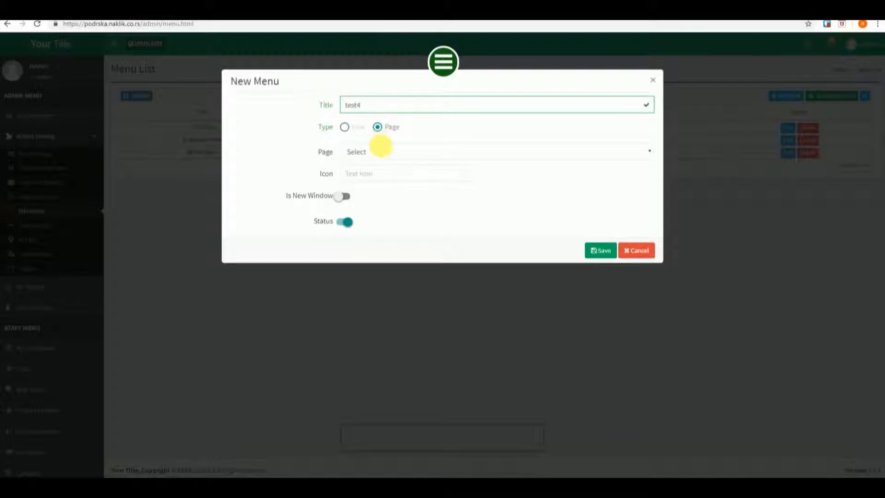
pyautogui.click(383, 150)
pyautogui.click(382, 175)
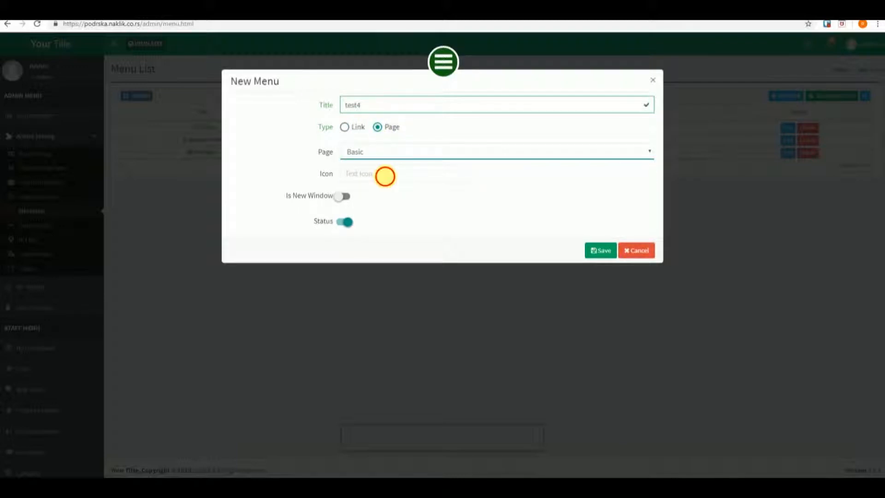
# Give the new menu item the icon fa-address-card-o, toggle its new-window option, and save it
pyautogui.click(386, 175)
pyautogui.click(395, 254)
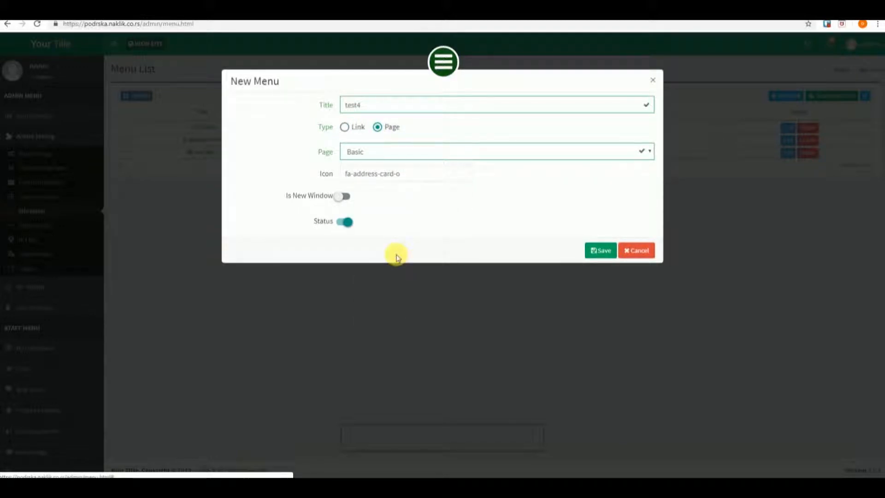
pyautogui.click(344, 197)
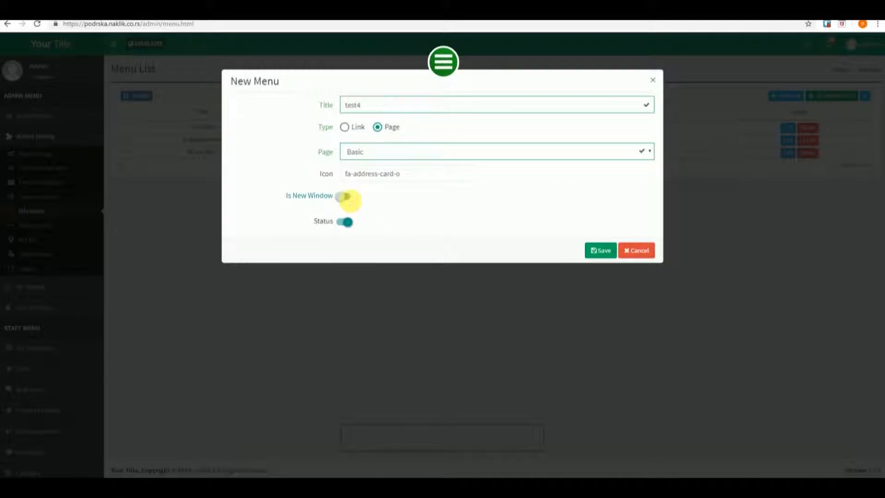
pyautogui.click(596, 253)
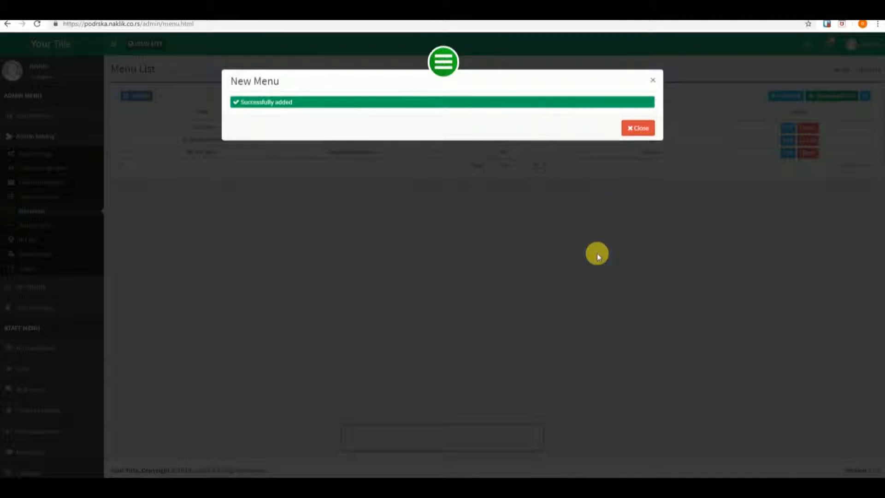
pyautogui.click(636, 131)
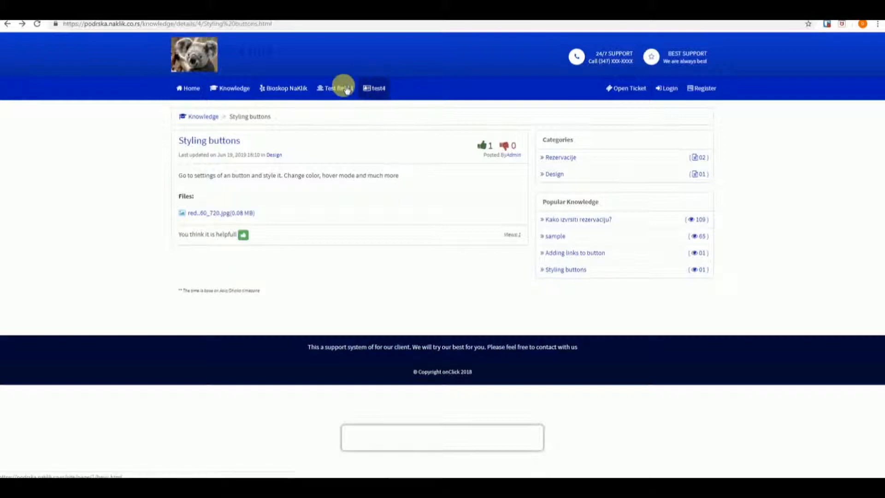
# View the public site's home page and the Topbar Icon list in the admin settings
pyautogui.click(183, 89)
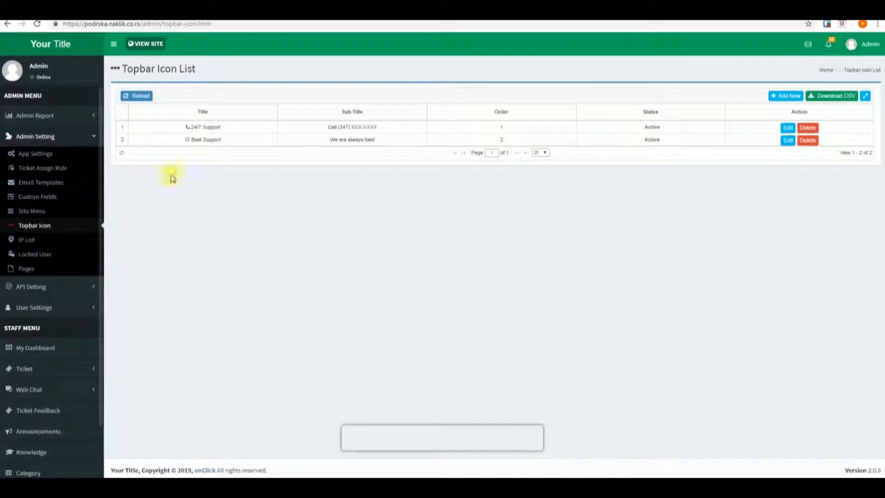
pyautogui.doubleClick(212, 128)
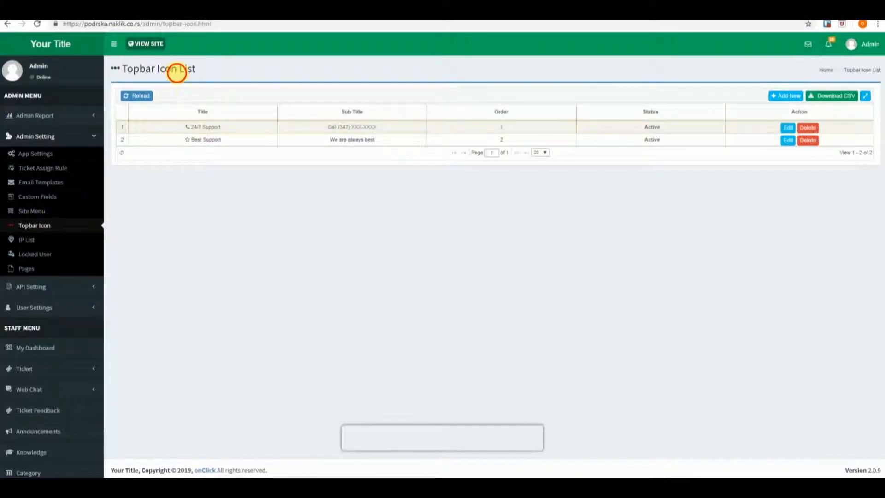
pyautogui.tripleClick(175, 71)
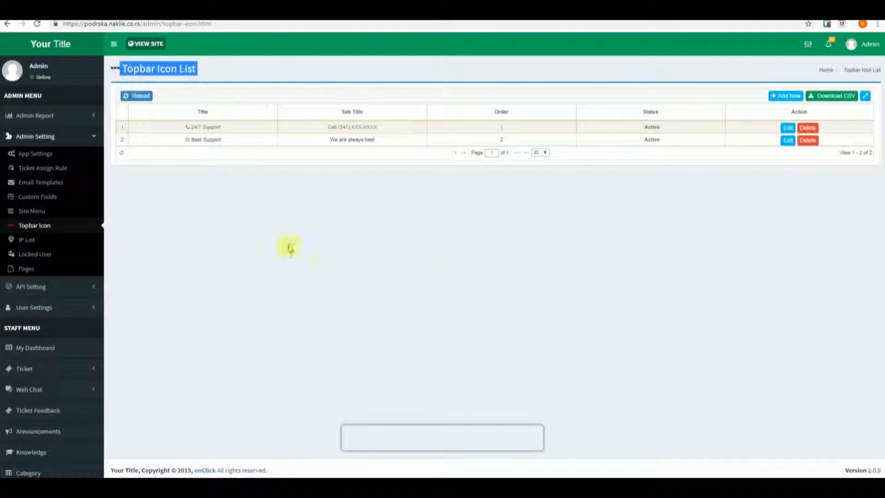
# Look through the IP list, the locked user list and the Pages section of the admin settings
pyautogui.click(34, 239)
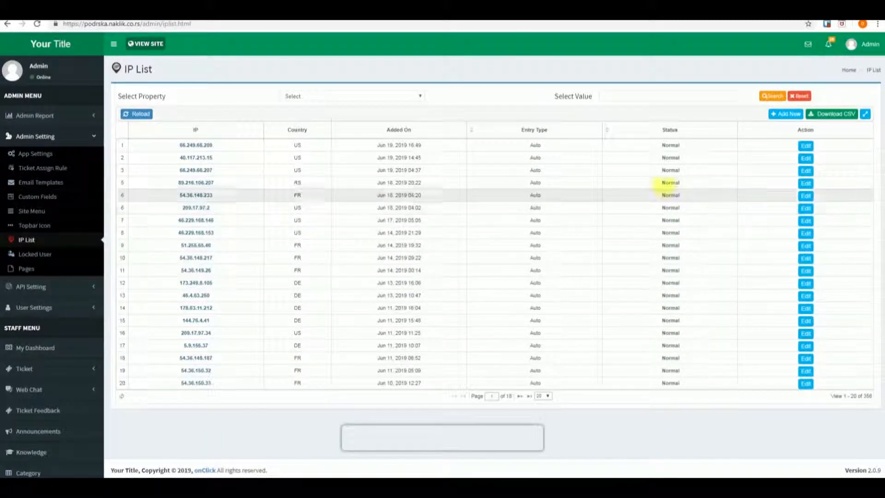
pyautogui.click(48, 255)
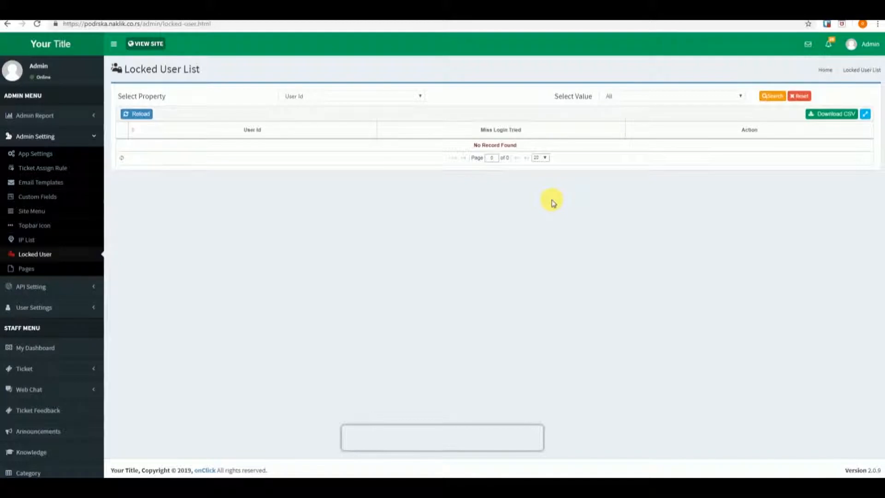
pyautogui.click(40, 272)
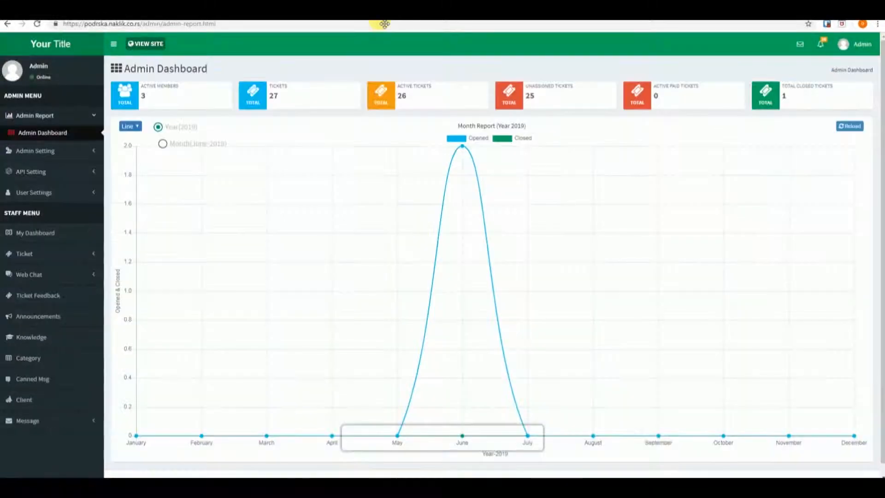
# Start a new announcement titled "Non-working days" with the notice text "18. - 22. - Non working days!"
pyautogui.click(67, 317)
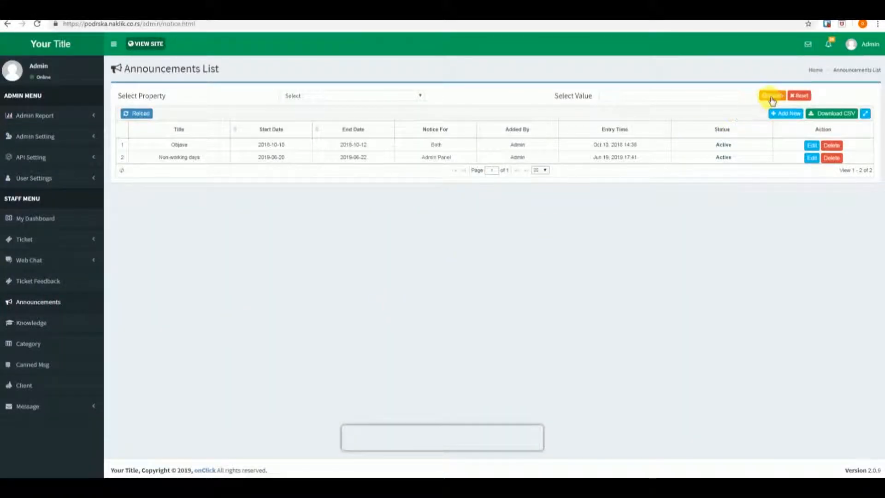
pyautogui.click(781, 116)
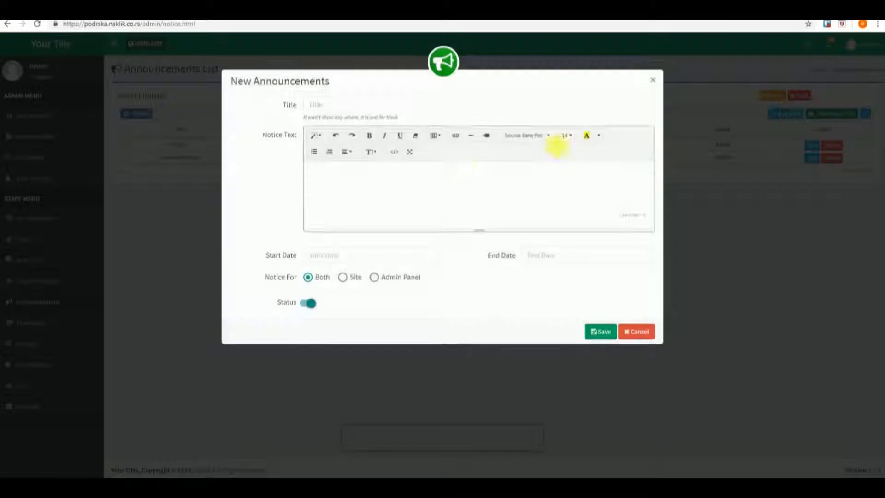
pyautogui.click(327, 107)
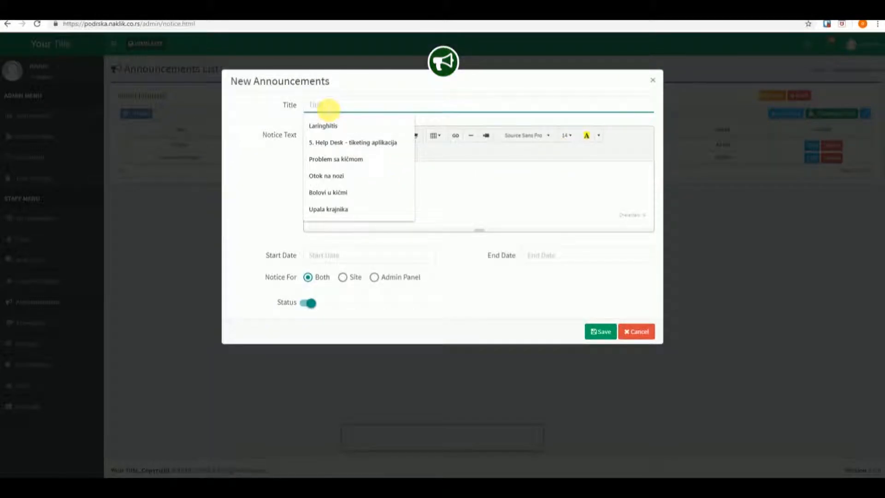
pyautogui.write('Non-working days')
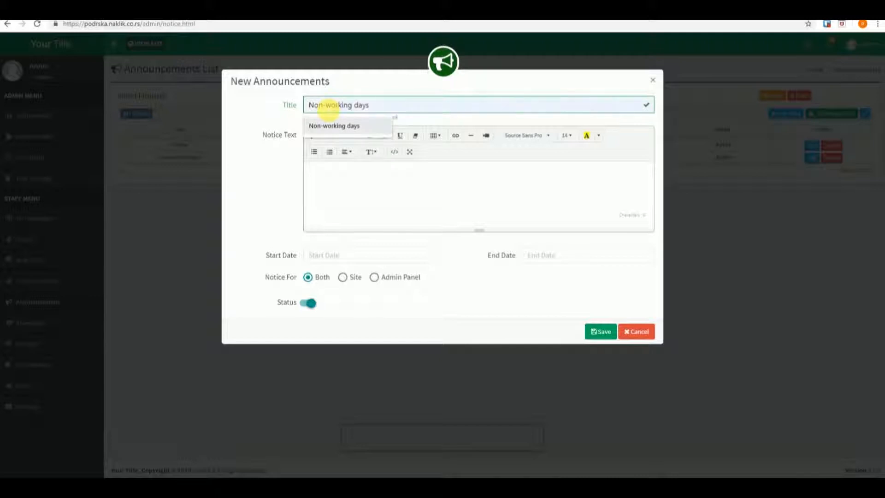
pyautogui.click(326, 124)
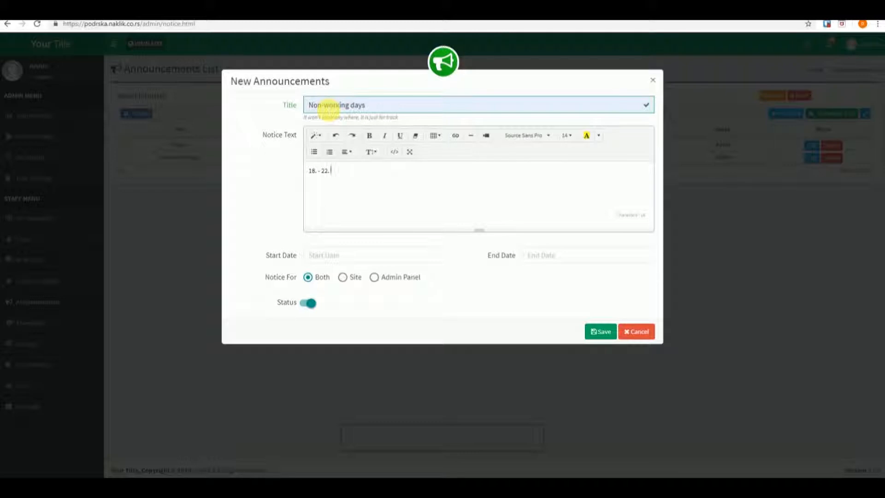
pyautogui.write('Non working days!')
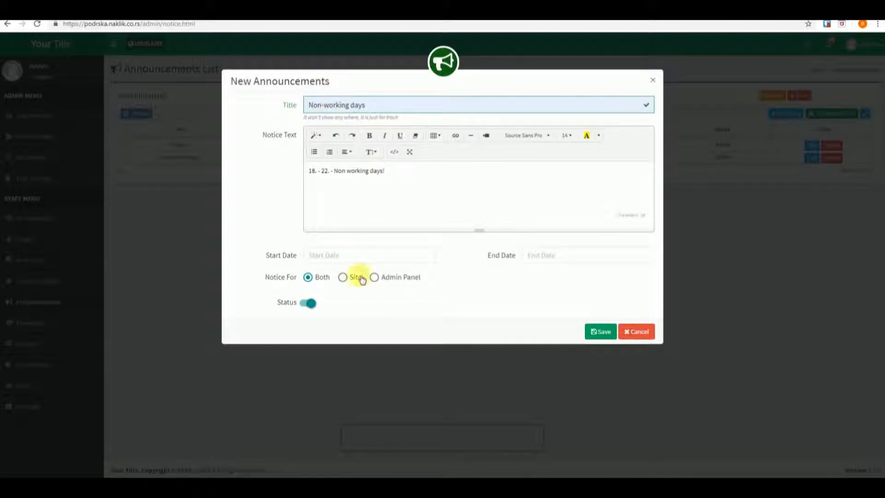
# Show the announcement on the Site only, set its start and end dates to 2019-06-20, and save it
pyautogui.click(346, 279)
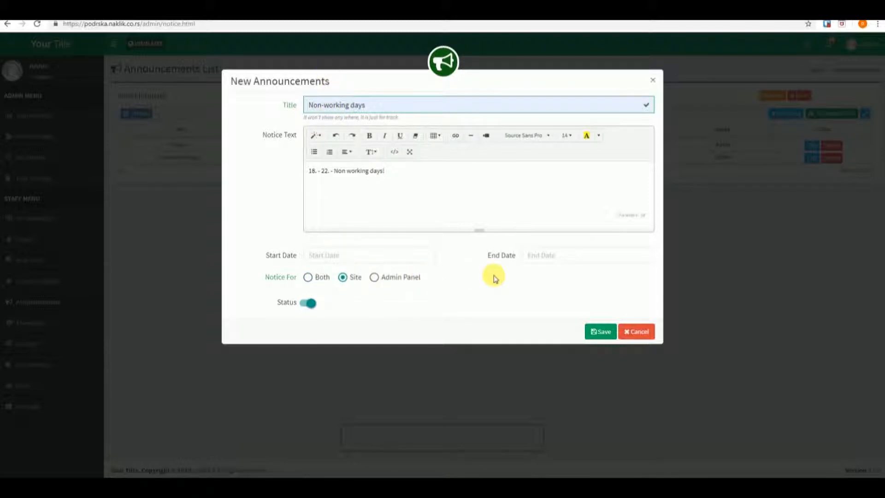
pyautogui.click(557, 258)
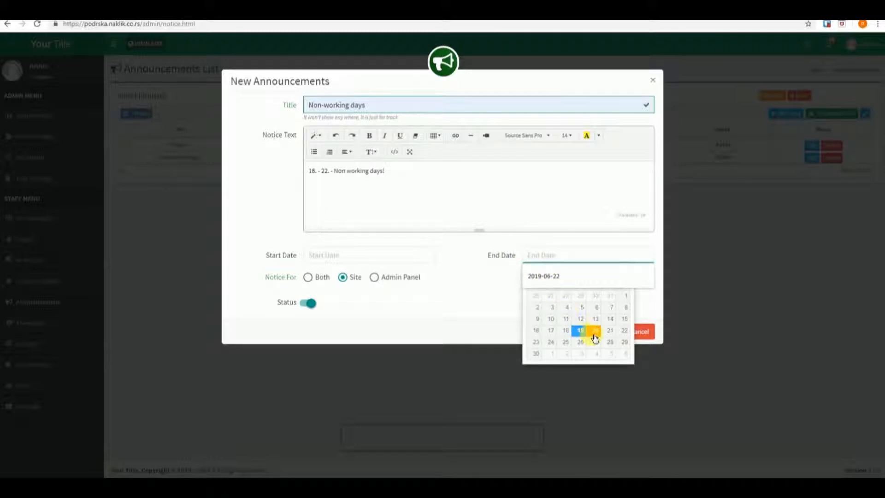
pyautogui.click(595, 331)
pyautogui.click(372, 257)
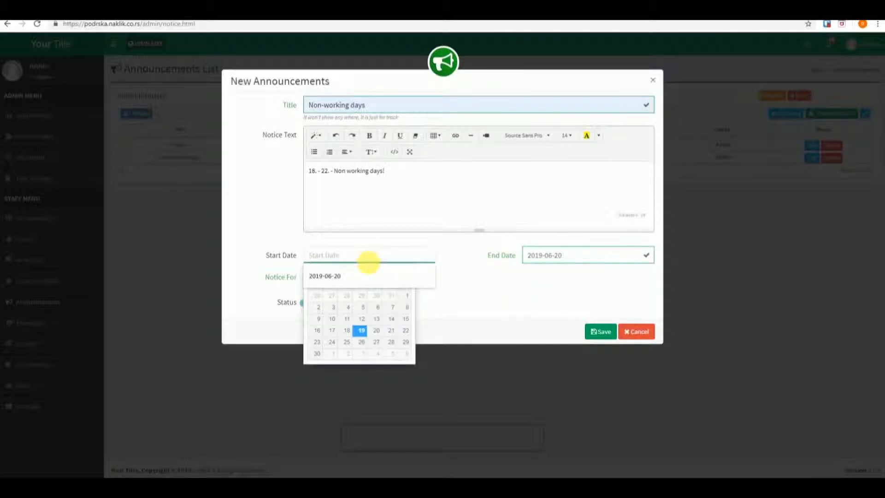
pyautogui.click(376, 330)
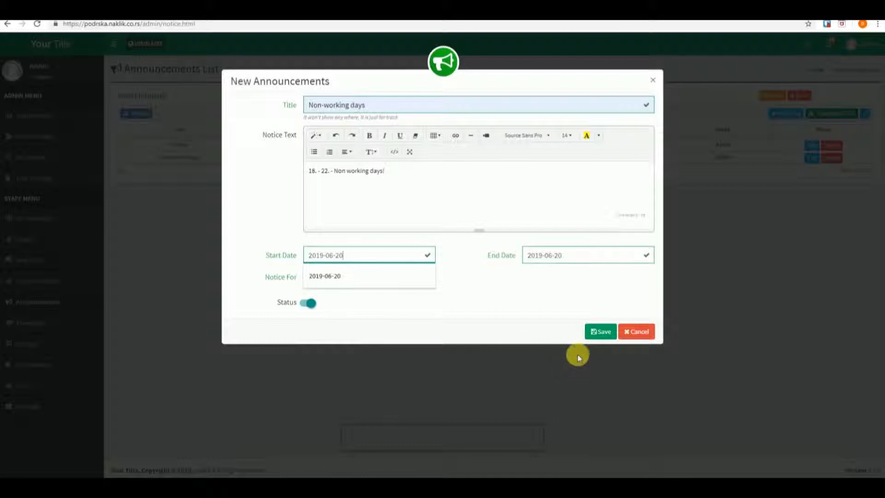
pyautogui.click(597, 330)
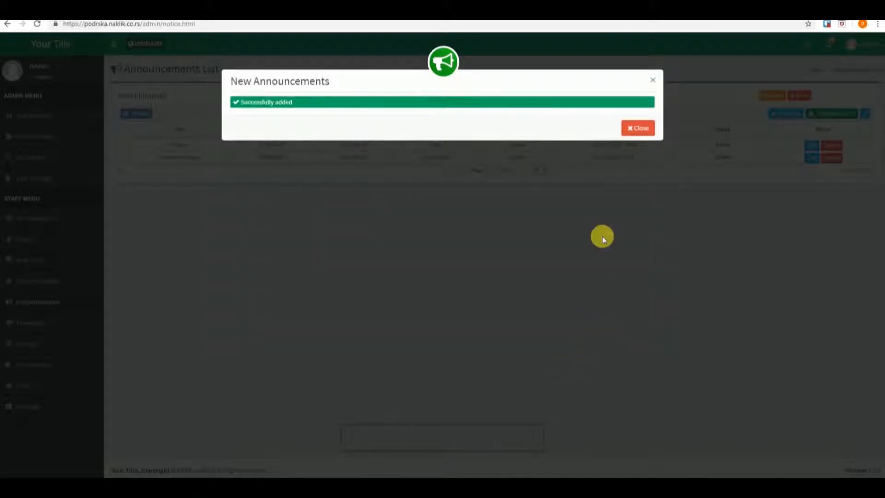
pyautogui.click(635, 130)
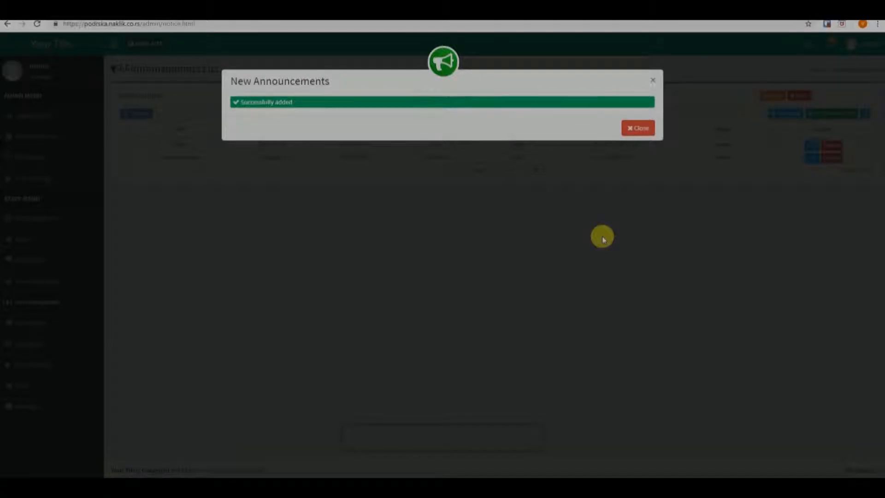